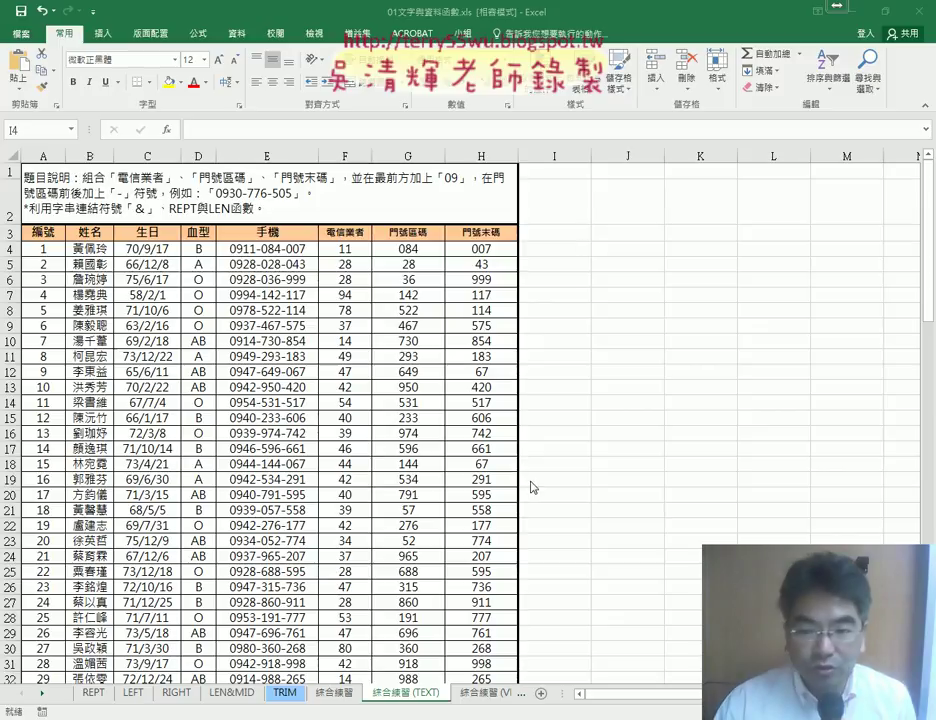
Step: On the 綜合練習 (VBA) sheet, run the phone-filling and phone-clearing macros twice each
left_click(508, 696)
left_click(508, 696)
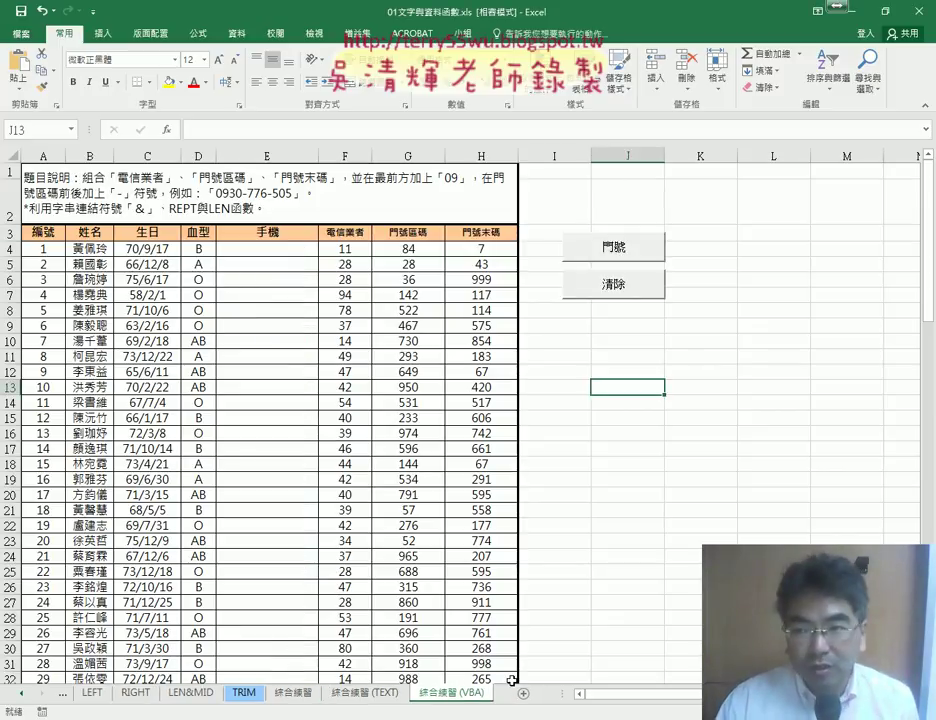
left_click(617, 252)
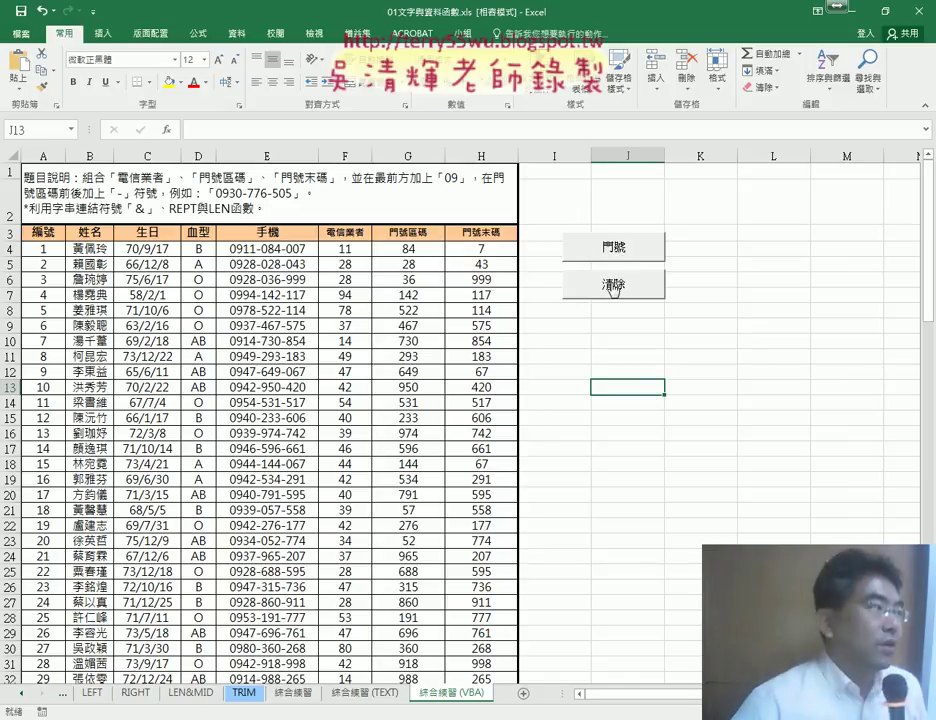
left_click(614, 287)
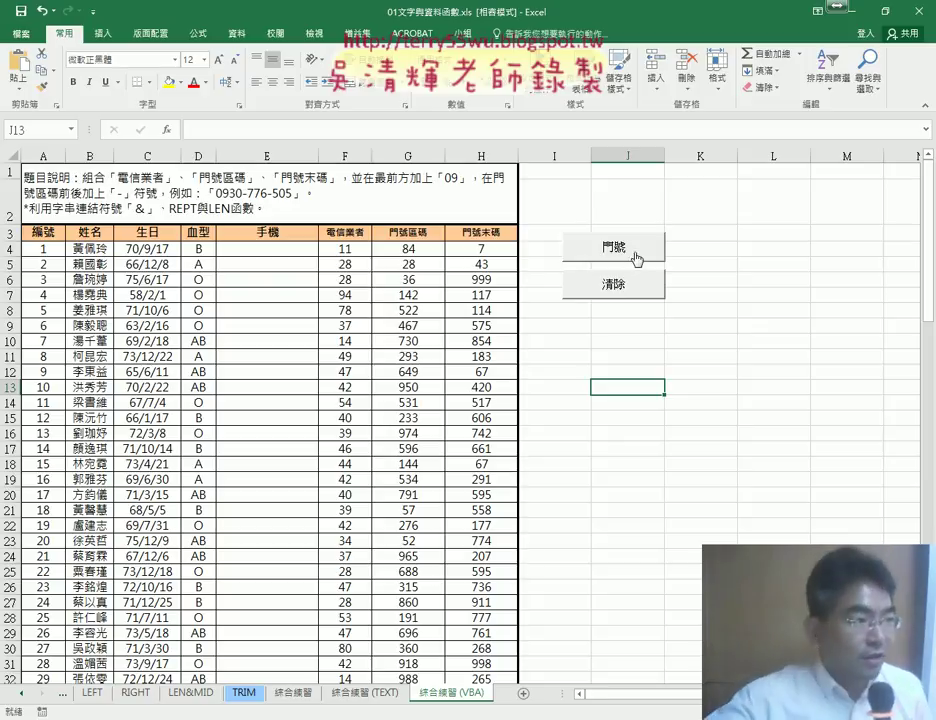
left_click(635, 257)
left_click(620, 290)
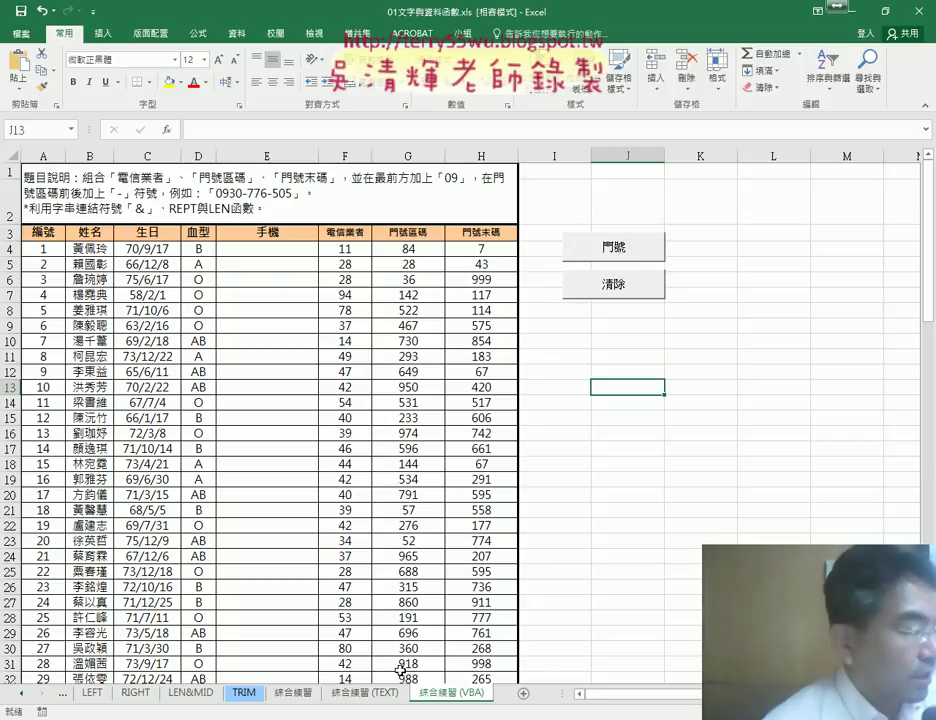
Step: On the 綜合練習 (TEXT) sheet, compare E4's phone concatenation formula with empty cell I4
left_click(366, 693)
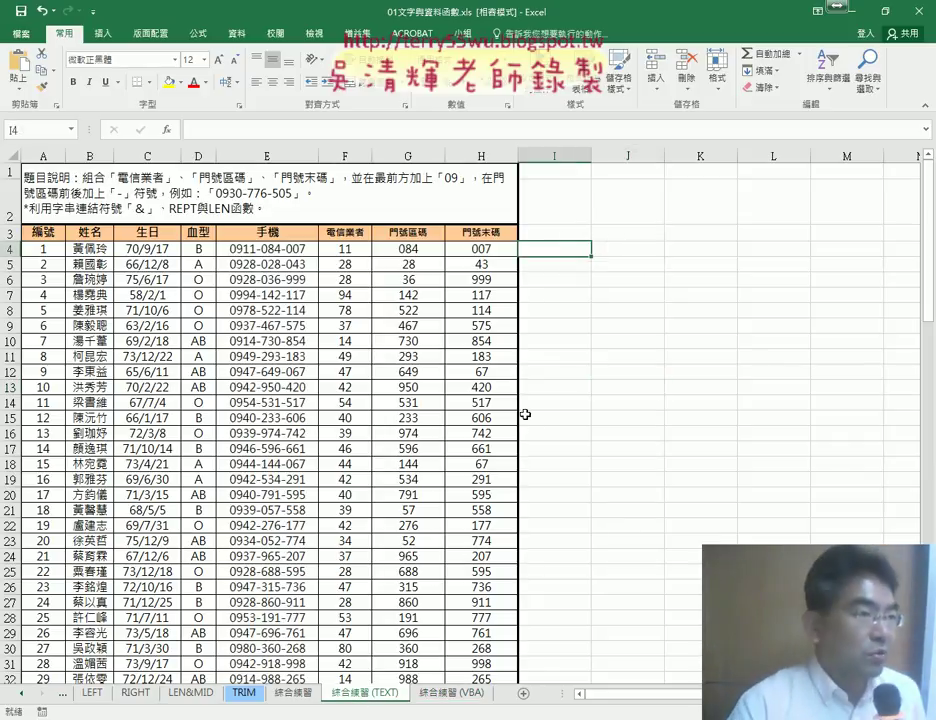
left_click(273, 250)
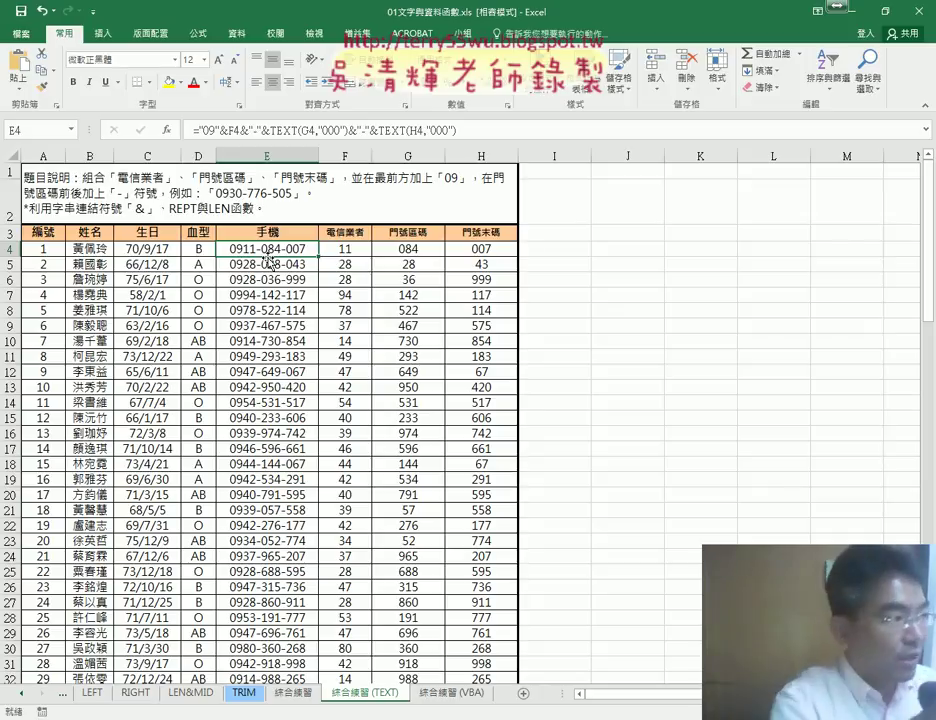
left_click(564, 249)
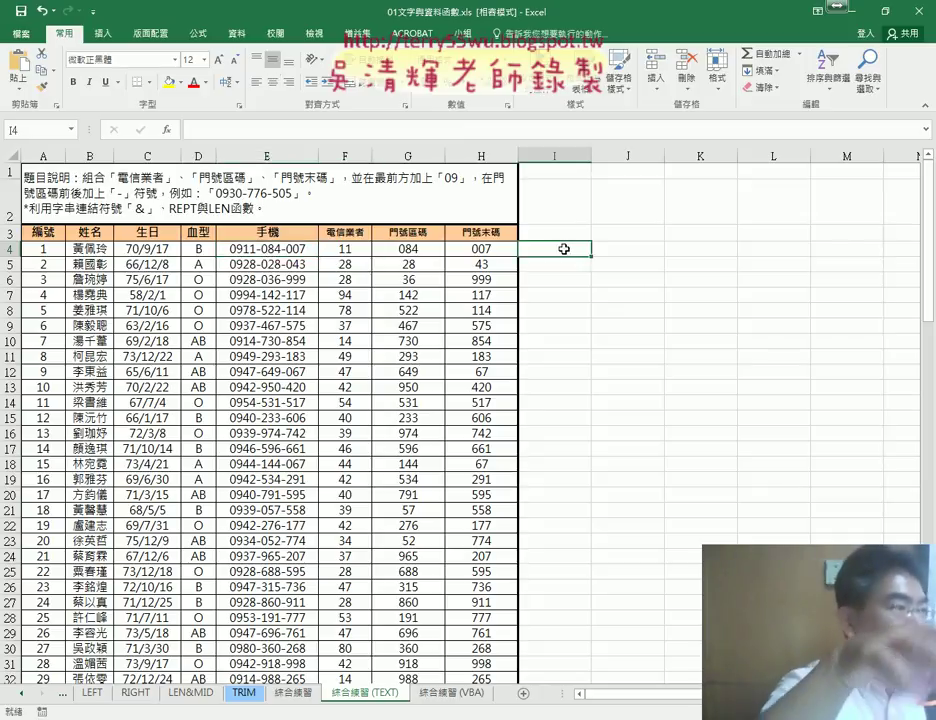
left_click(287, 247)
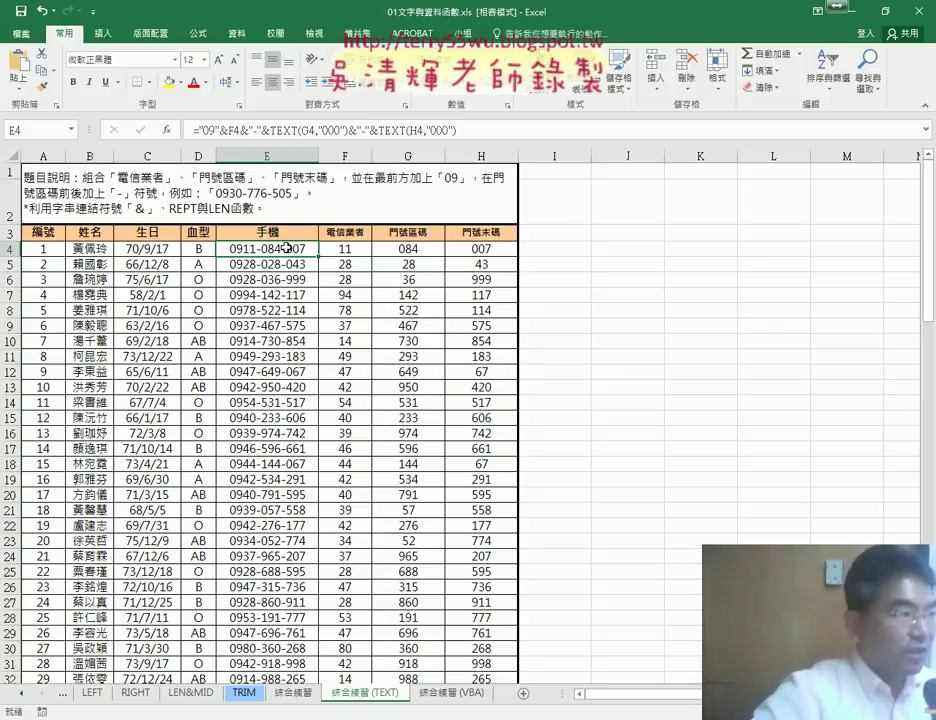
left_click(560, 249)
left_click(278, 247)
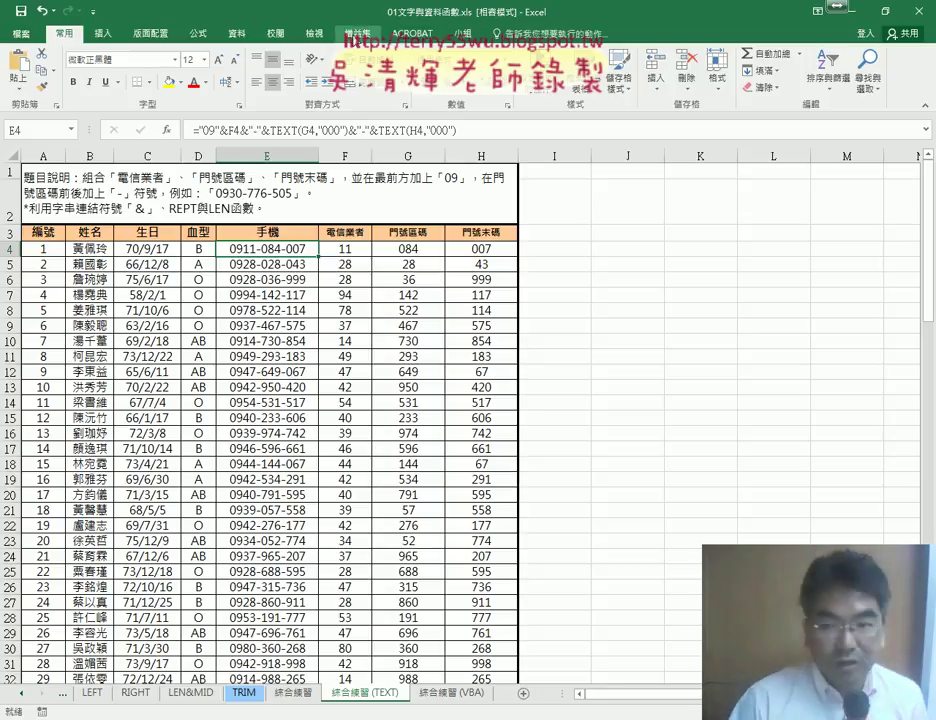
Step: Enable 開發人員 (Developer) in Customize Ribbon via More Commands, outlining the path in red, and apply
left_click(95, 13)
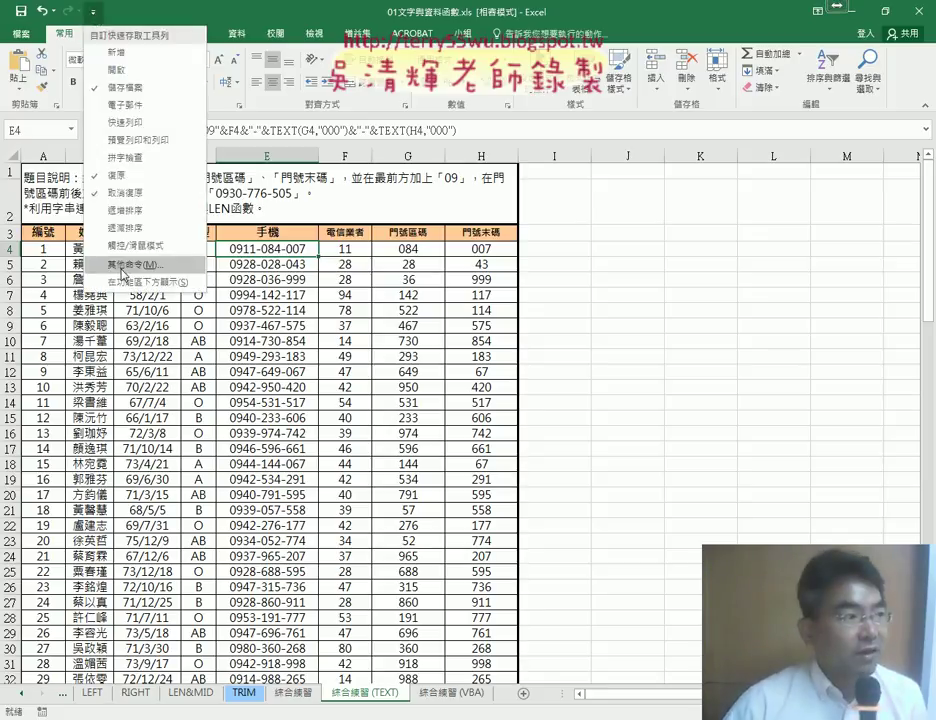
left_click(122, 266)
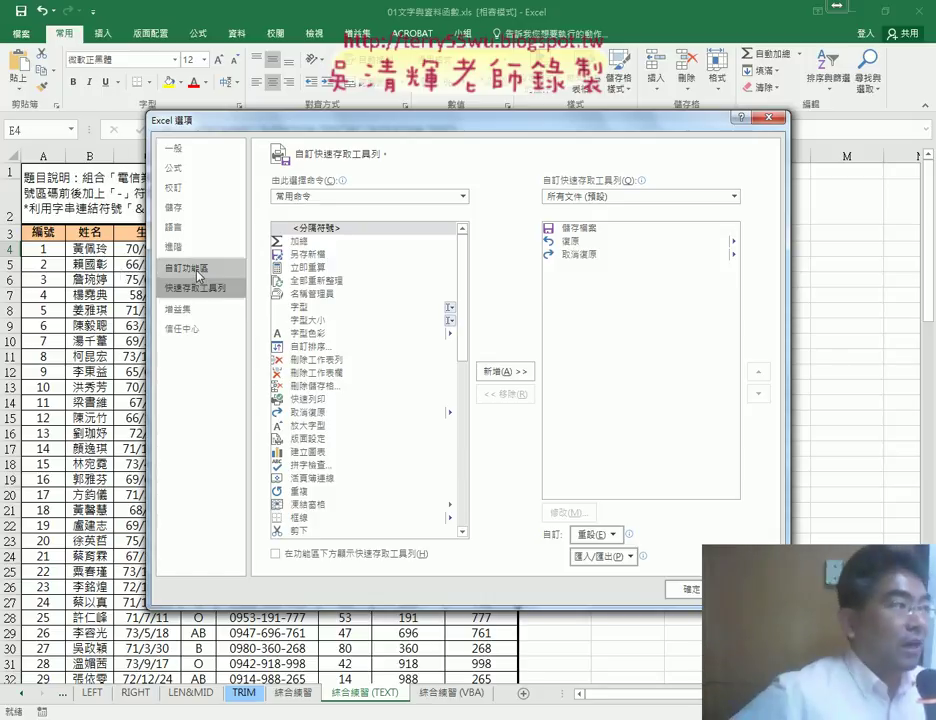
left_click(198, 272)
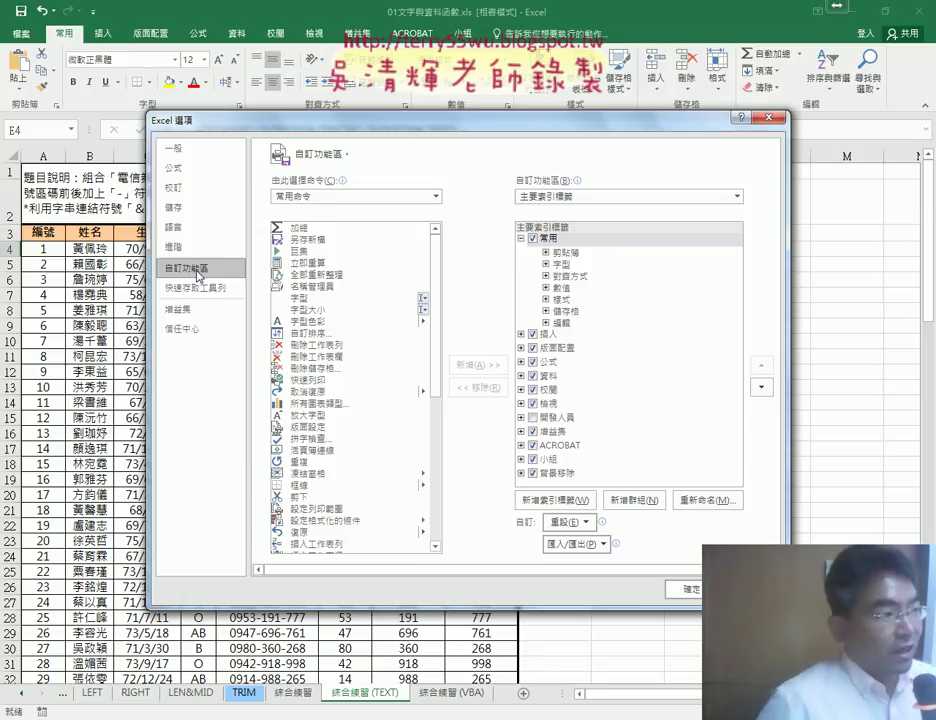
left_click(532, 418)
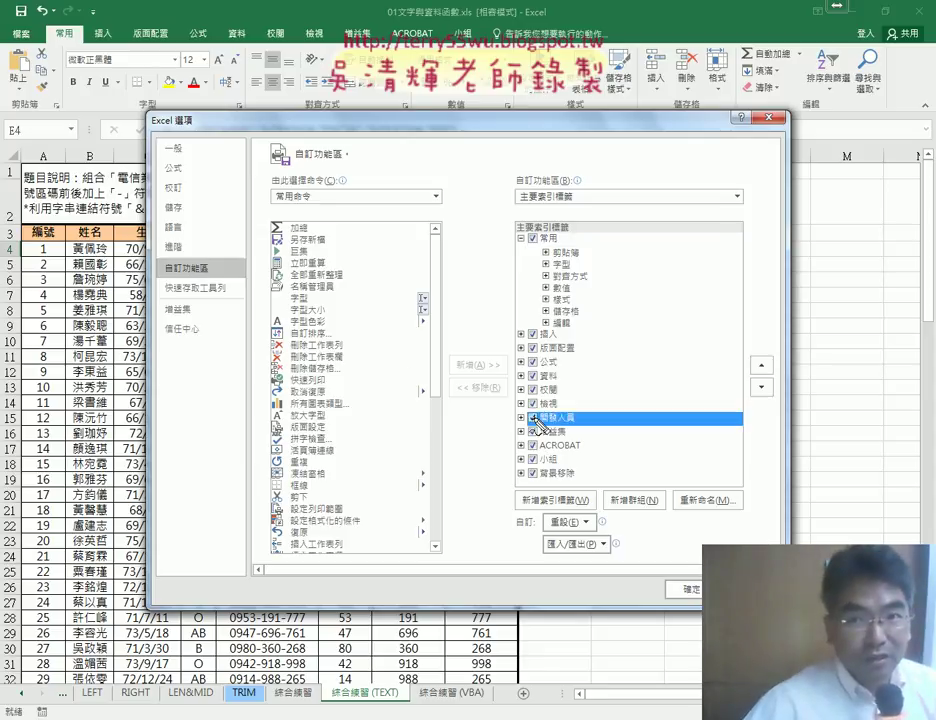
left_click_drag(150, 292, 158, 263)
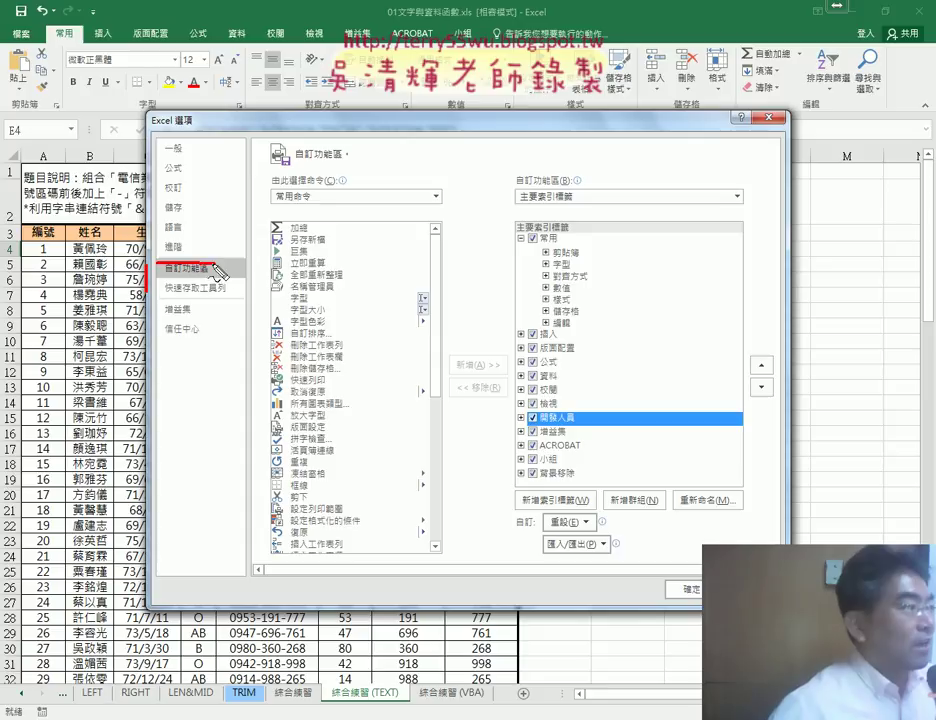
mouse_move(91, 22)
left_mouse_down()
mouse_move(121, 74)
mouse_move(168, 113)
left_mouse_up()
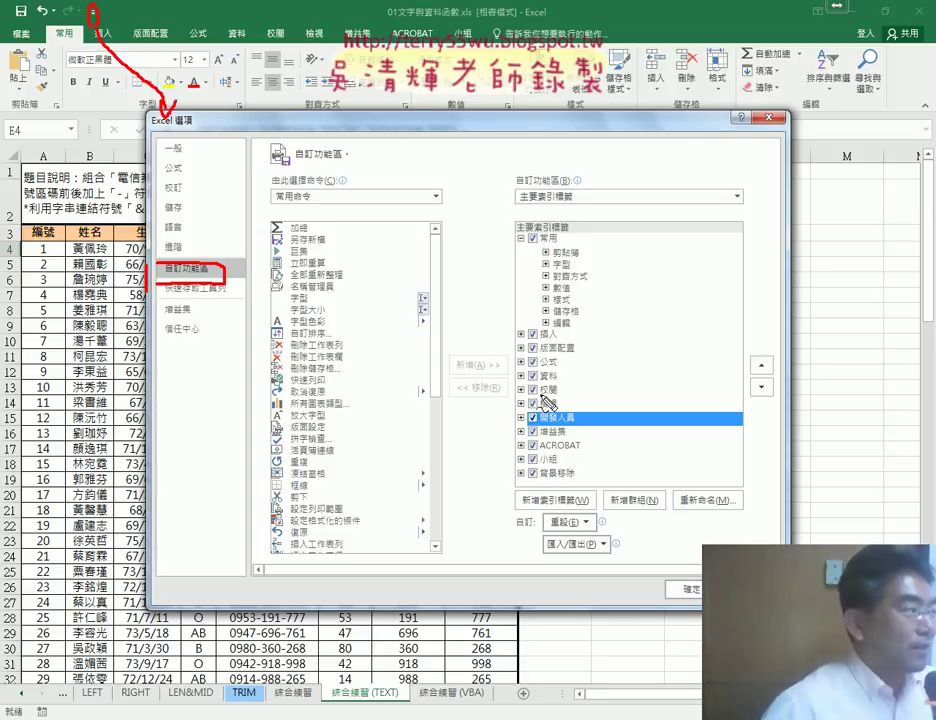
left_click_drag(518, 402, 588, 432)
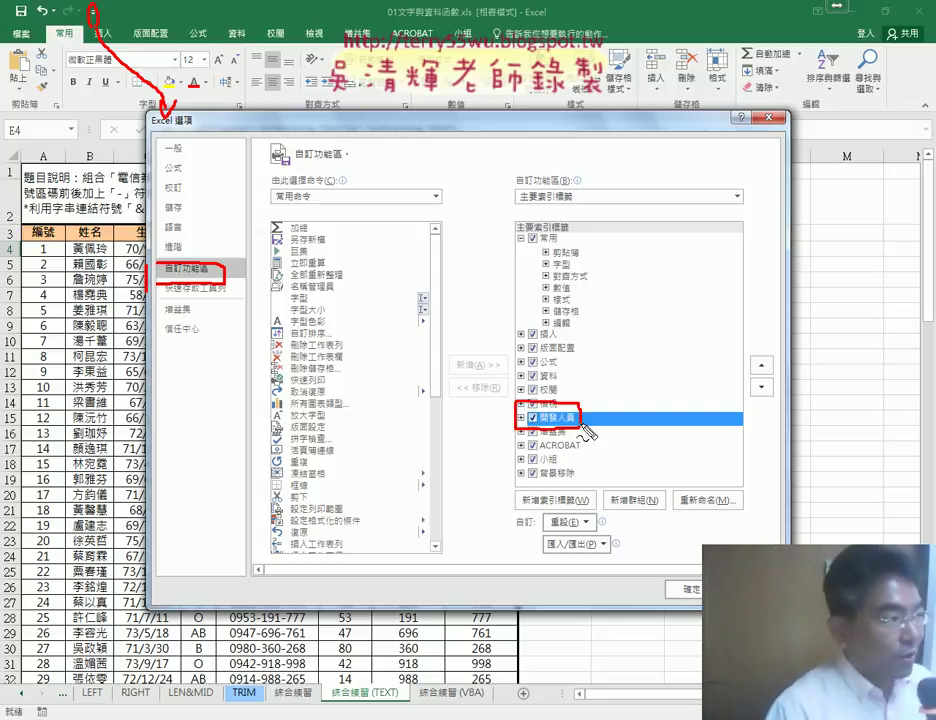
key("Escape")
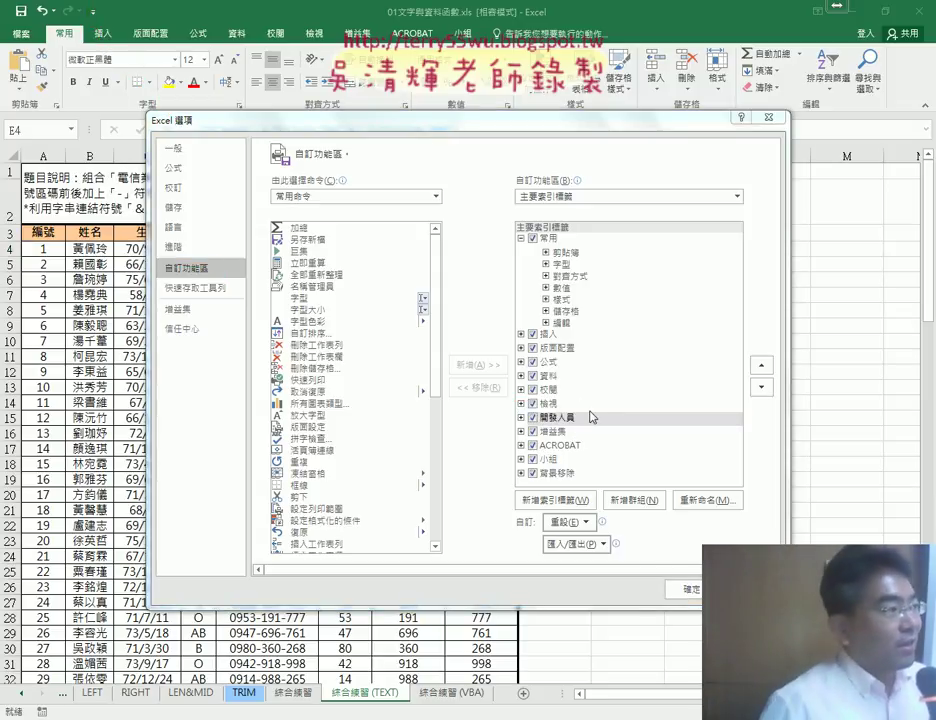
left_click(694, 590)
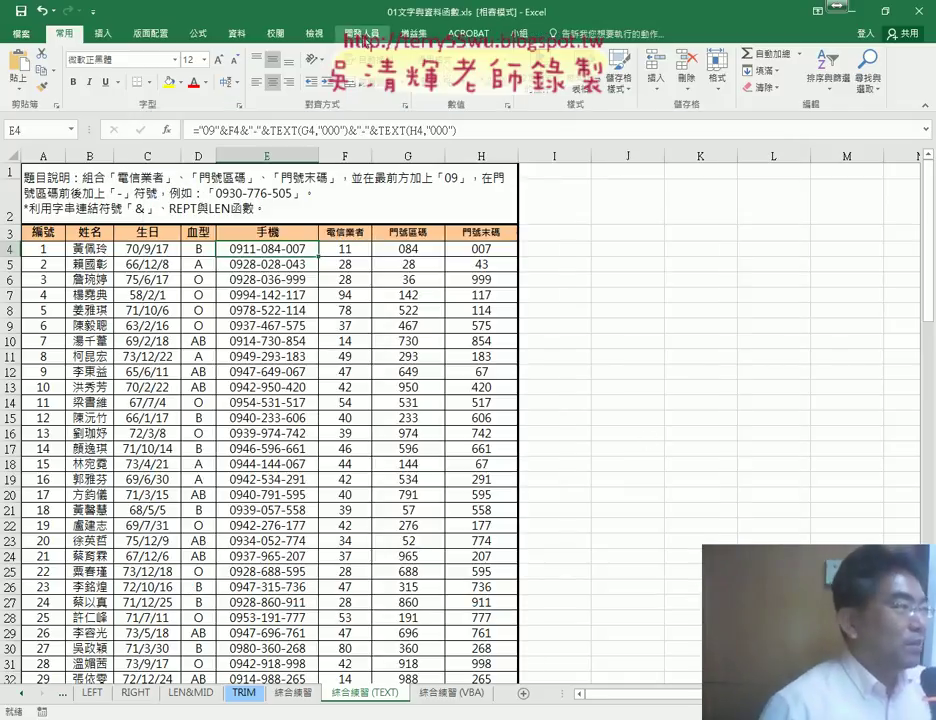
Step: Switch to the 開發人員 tab to show Visual Basic, 巨集 and 錄製巨集
left_click(363, 33)
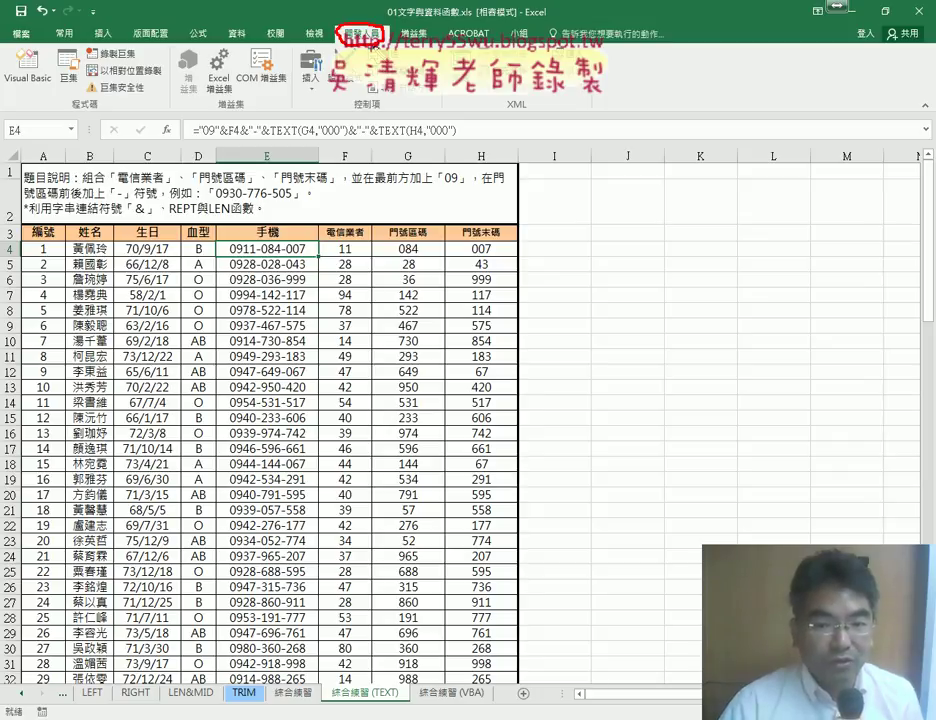
left_click_drag(334, 50, 334, 165)
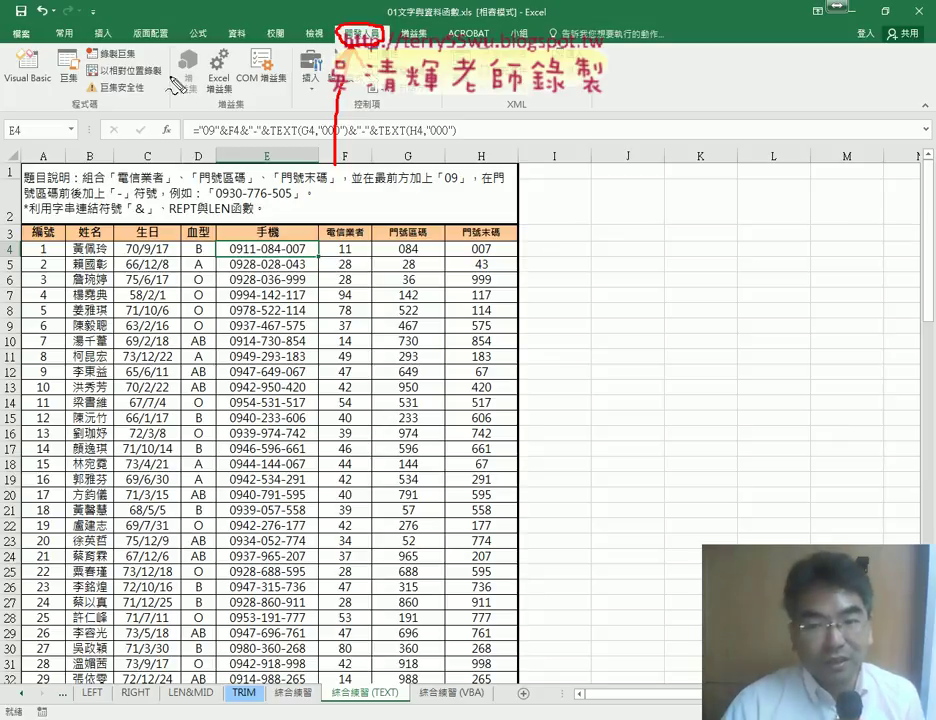
mouse_move(86, 46)
left_mouse_down()
mouse_move(128, 61)
mouse_move(86, 45)
mouse_move(60, 80)
left_mouse_up()
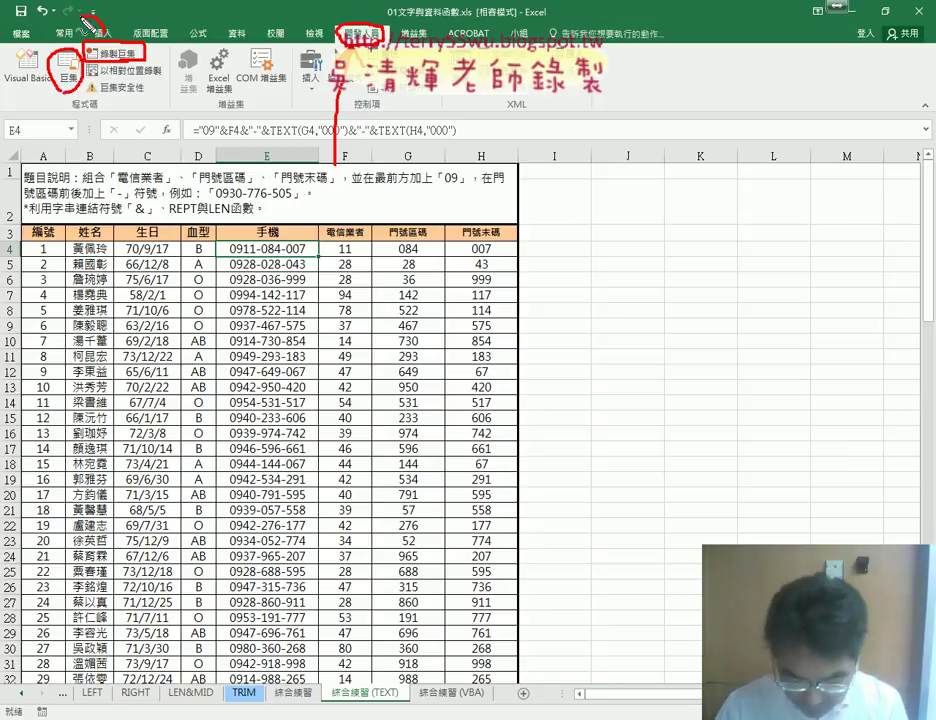
left_click_drag(88, 20, 92, 46)
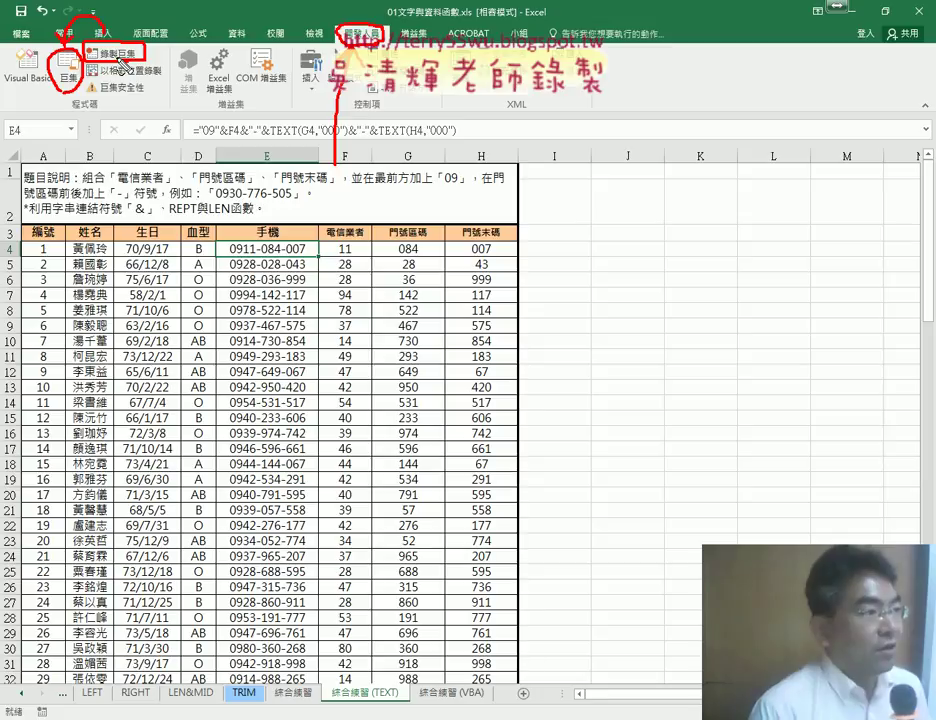
key("Escape")
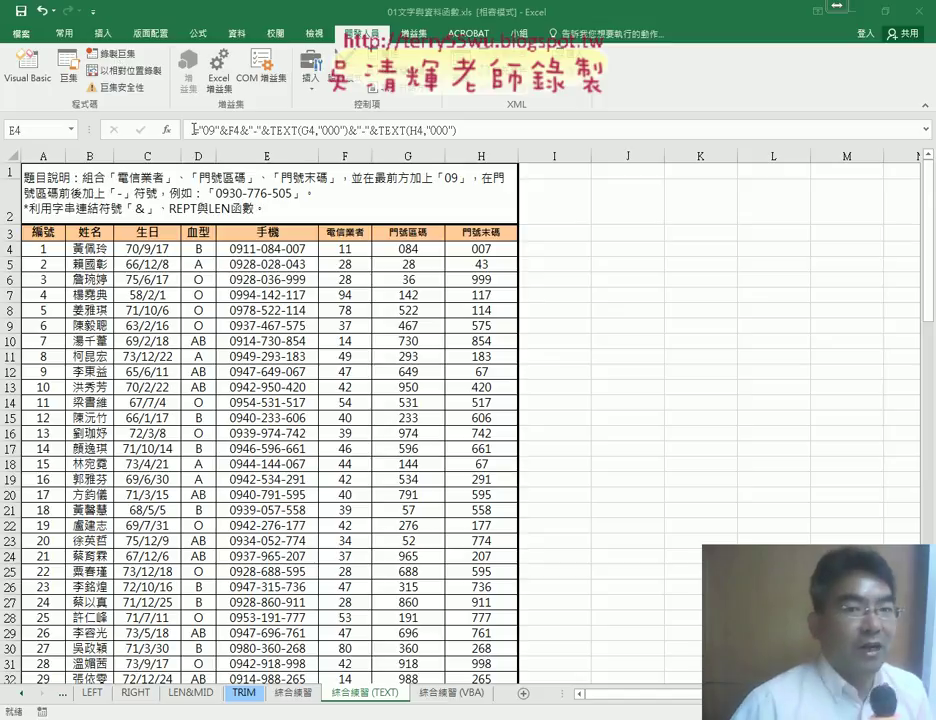
left_click(558, 248)
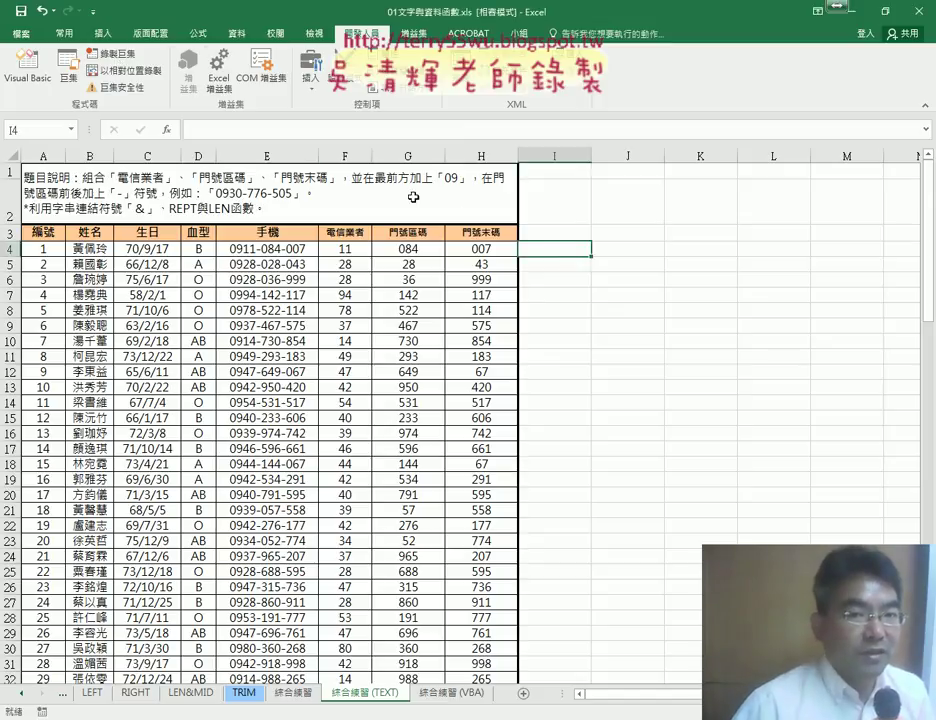
Step: Open Record Macro with default name 巨集1, move it off the table, and bring Chrome forward
left_click(118, 56)
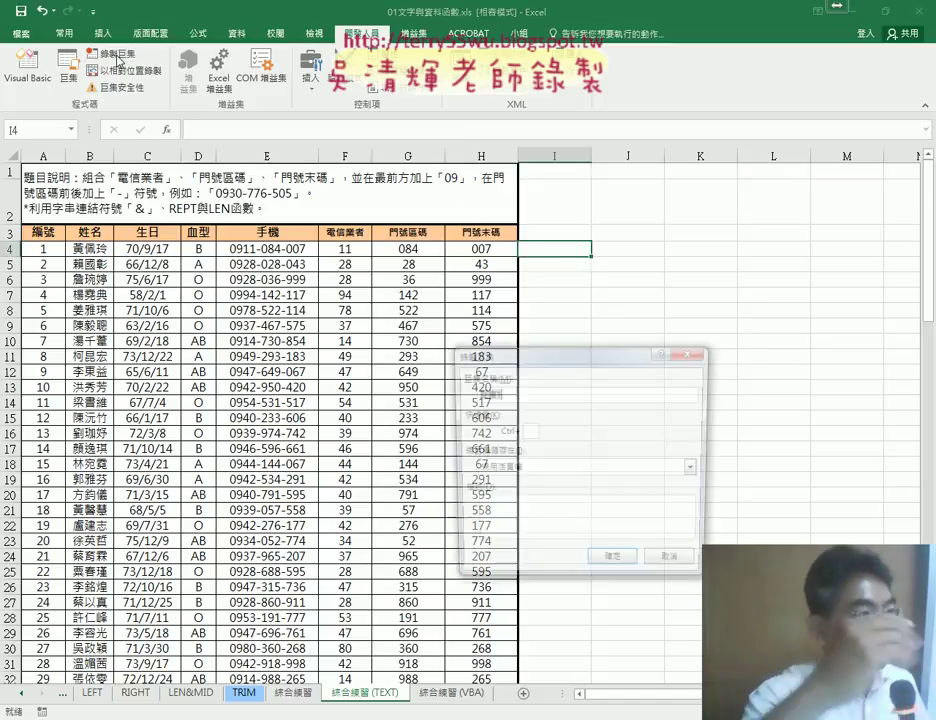
left_click_drag(500, 360, 156, 177)
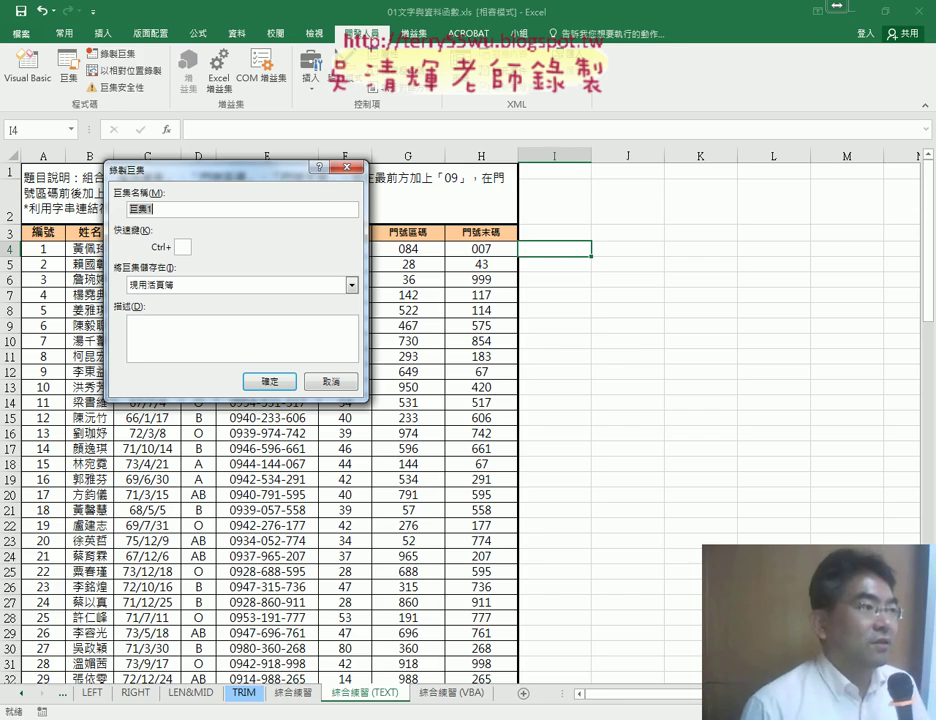
left_click(105, 625)
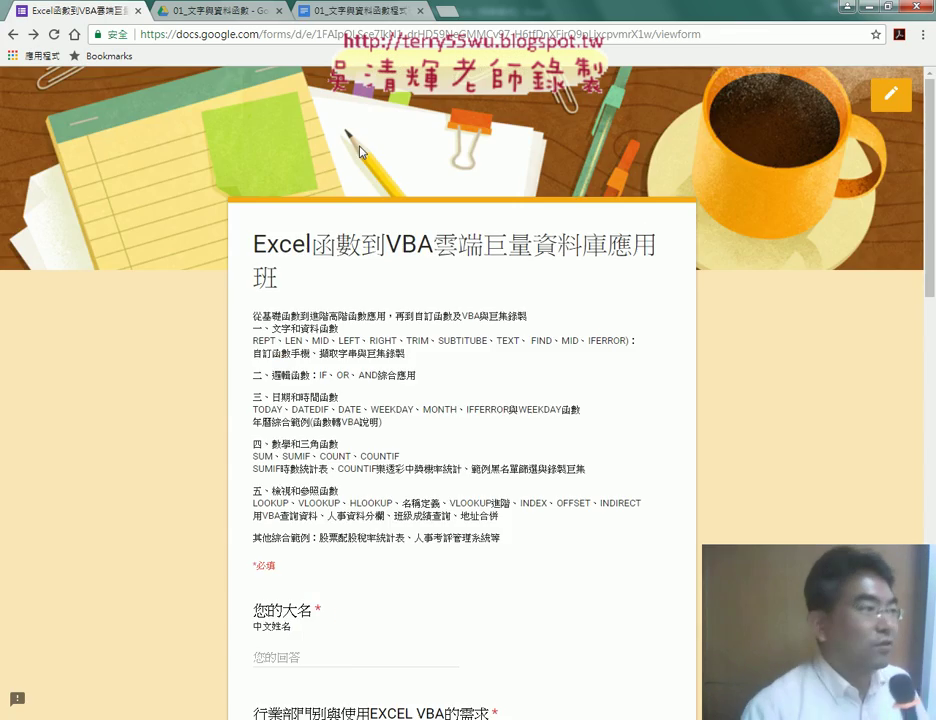
Step: Review the macro-list section of the Google Docs course notes, then minimize Chrome
left_click(335, 18)
scroll(338, 329, "down", 5)
scroll(338, 329, "down", 5)
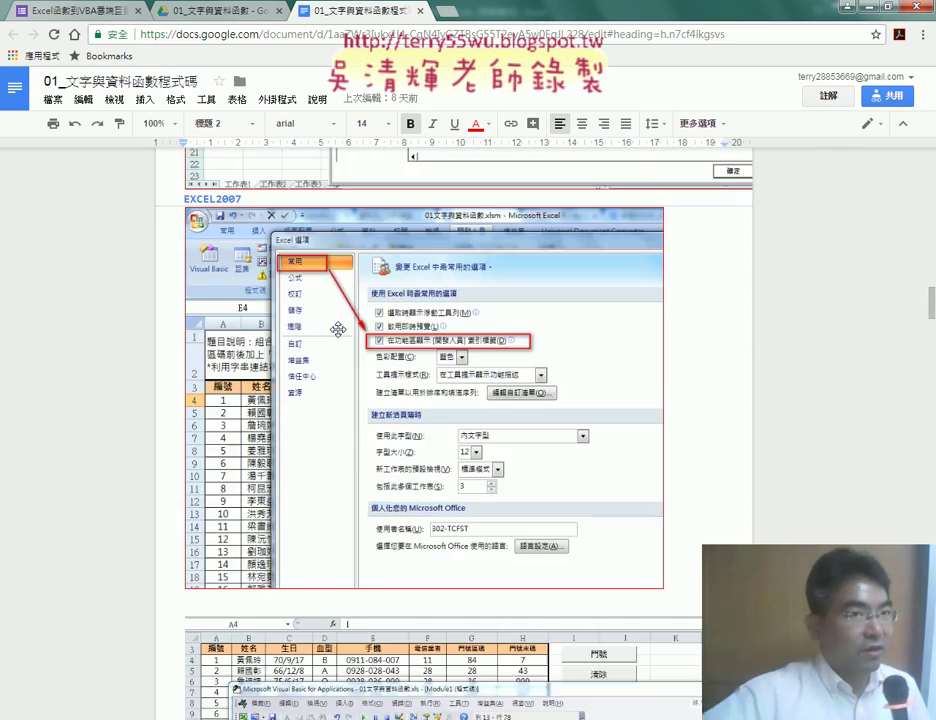
scroll(338, 329, "down", 5)
scroll(338, 329, "down", 4)
scroll(338, 329, "down", 4)
scroll(338, 329, "down", 3)
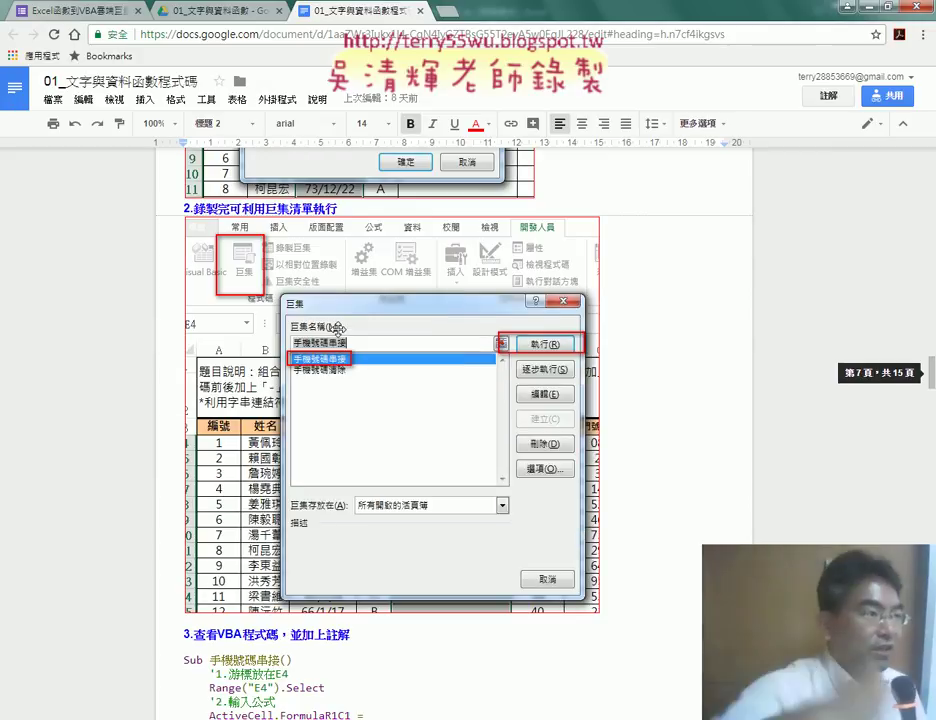
scroll(338, 329, "down", 3)
scroll(338, 329, "up", 2)
scroll(338, 329, "up", 1)
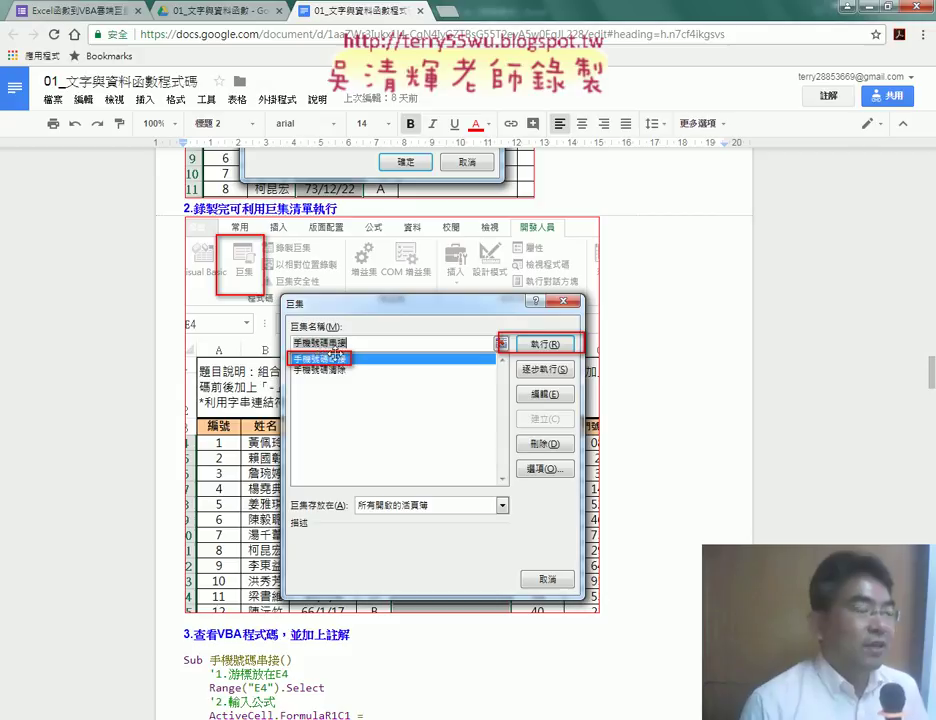
left_click(862, 7)
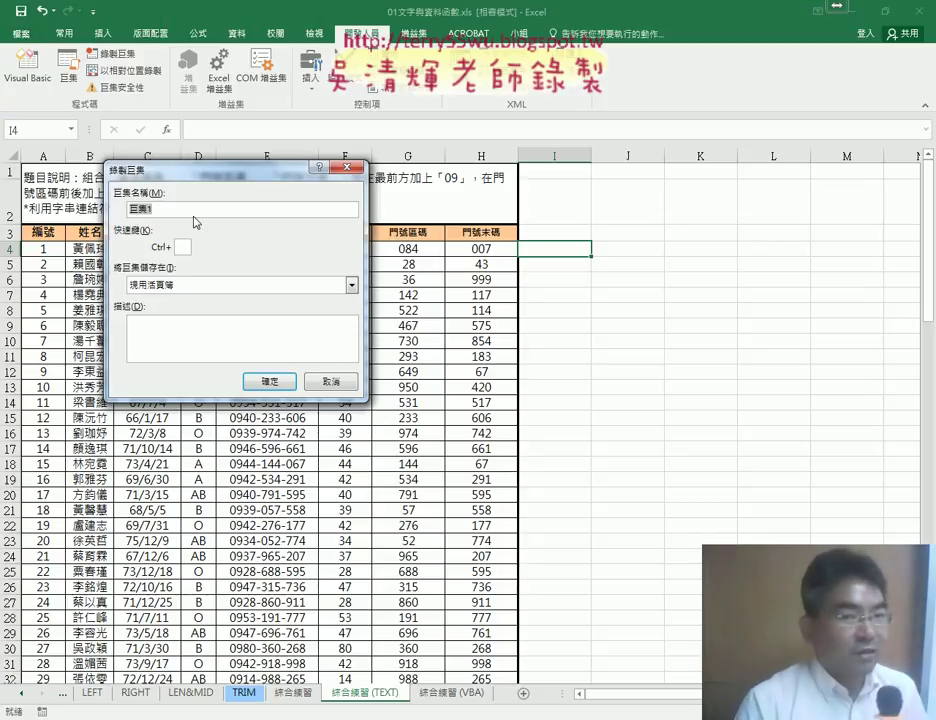
Step: Name the macro 手機號碼串接, start recording, and select cell E4
type("ㄓ")
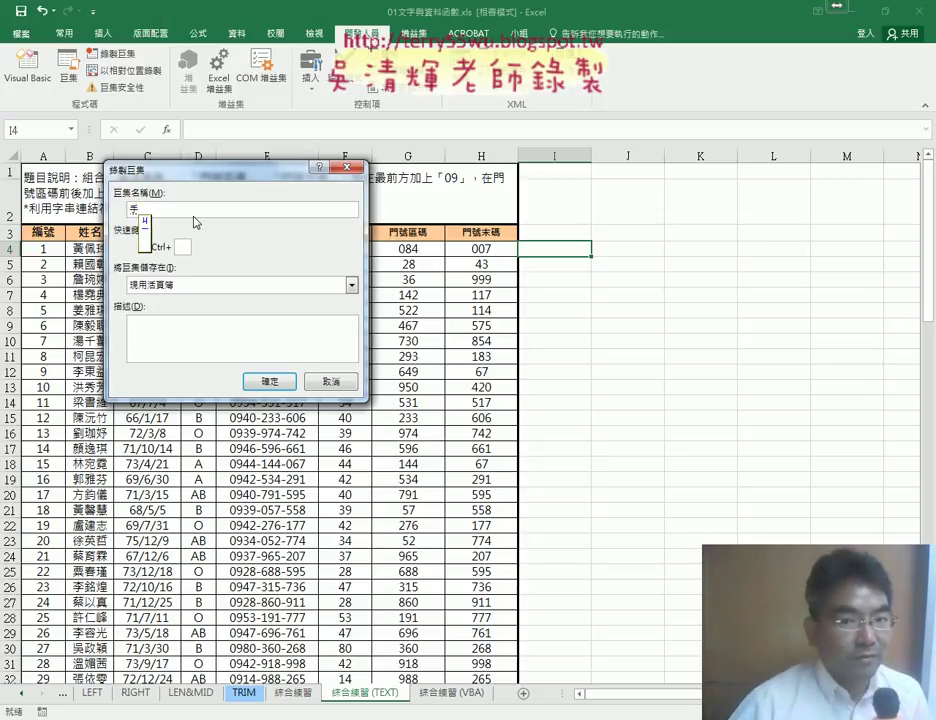
type("手機號")
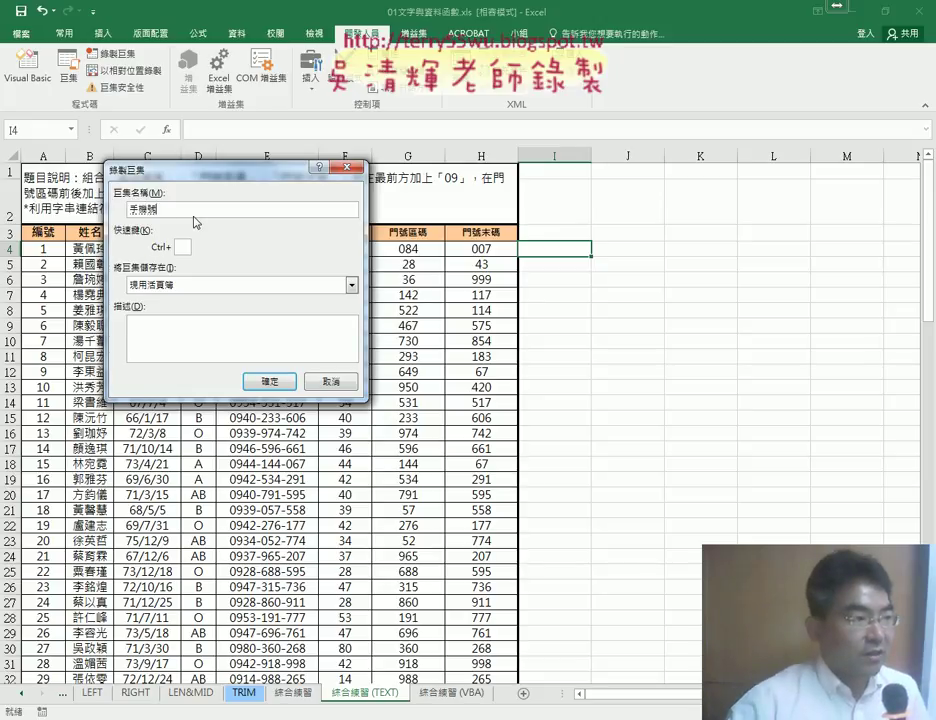
type("碼串接")
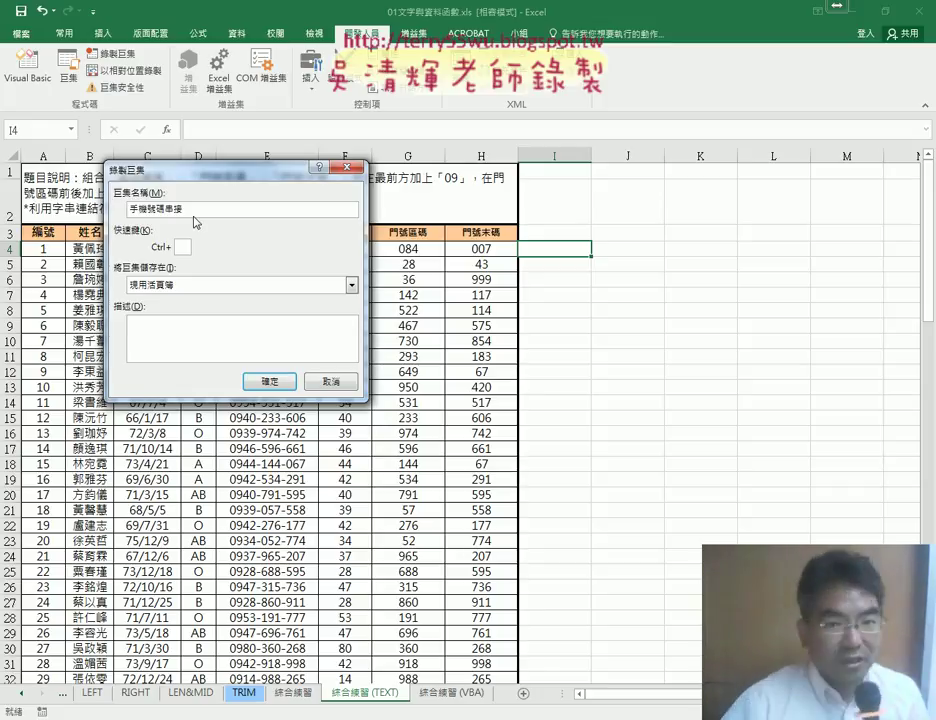
double_click(155, 210)
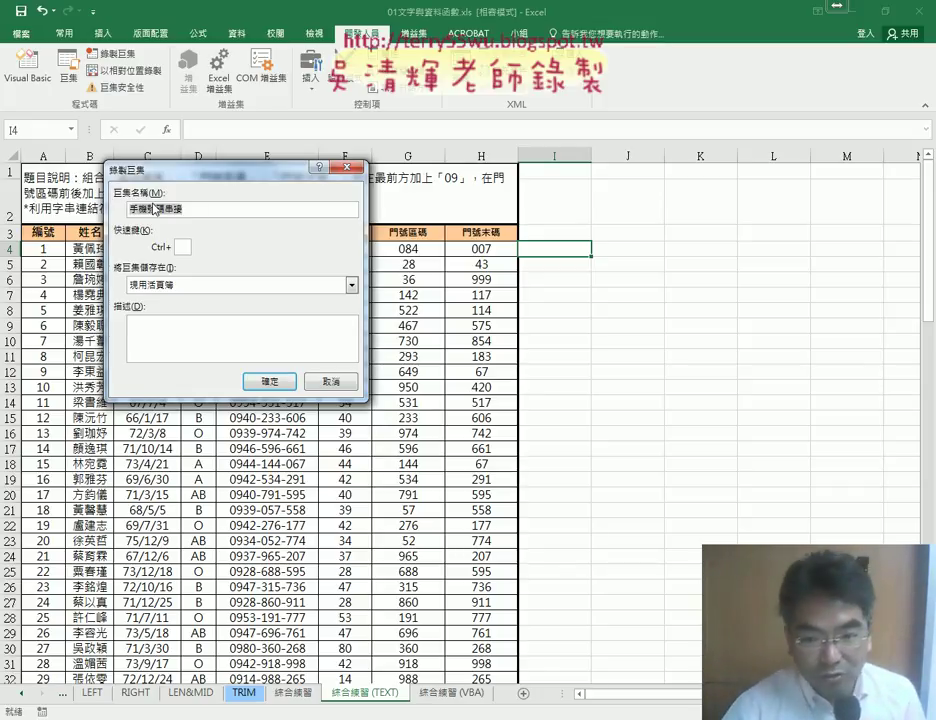
left_click(269, 381)
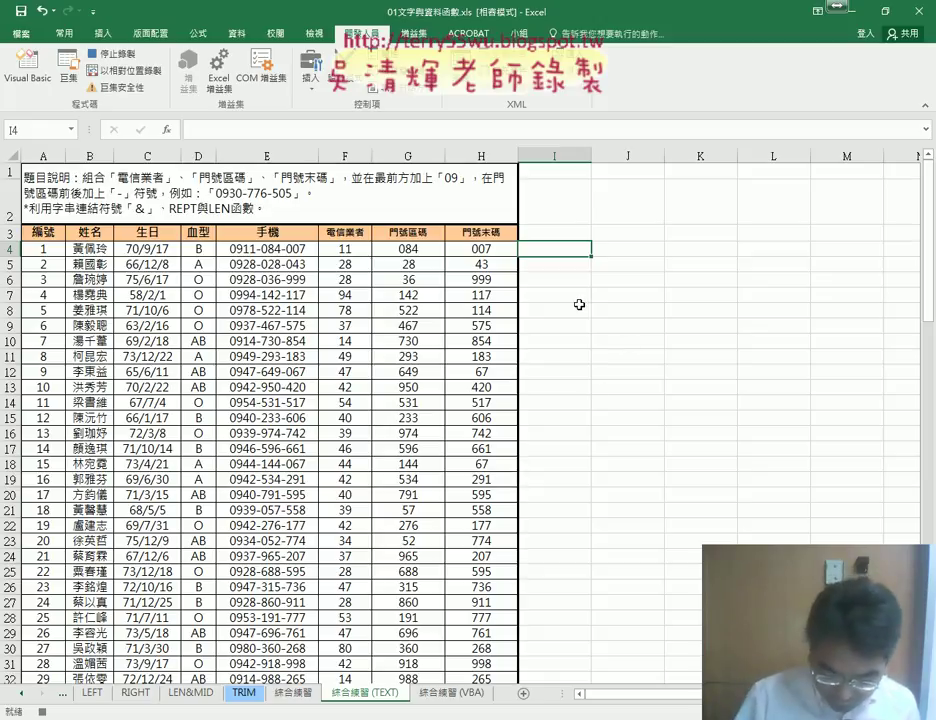
left_click(287, 250)
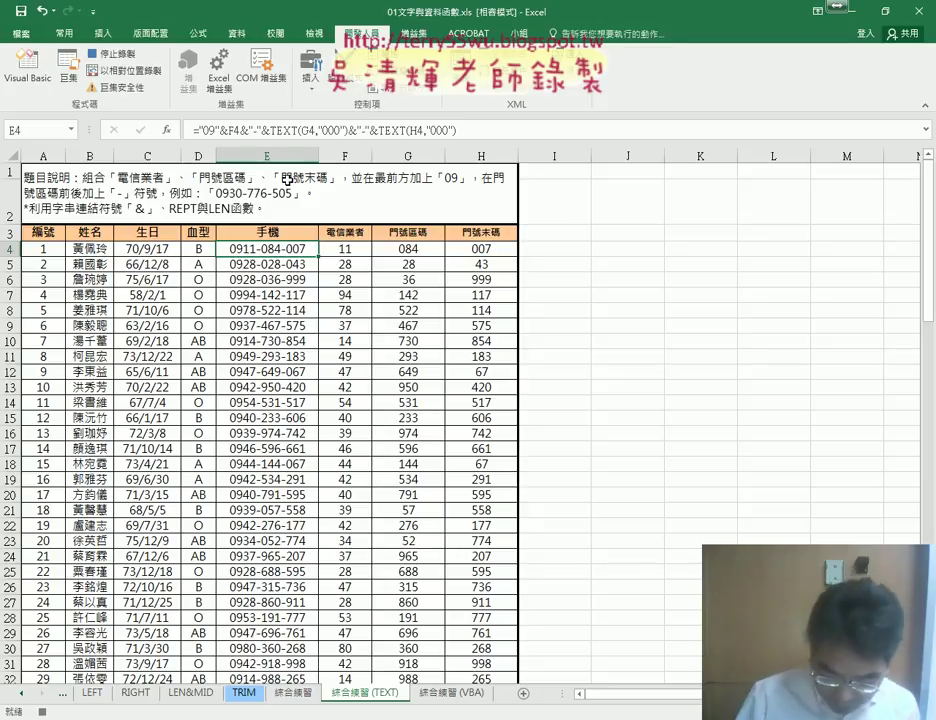
Step: Re-enter E4's phone formula, fill it down column E, and stop recording 手機號碼串接
left_click(221, 130)
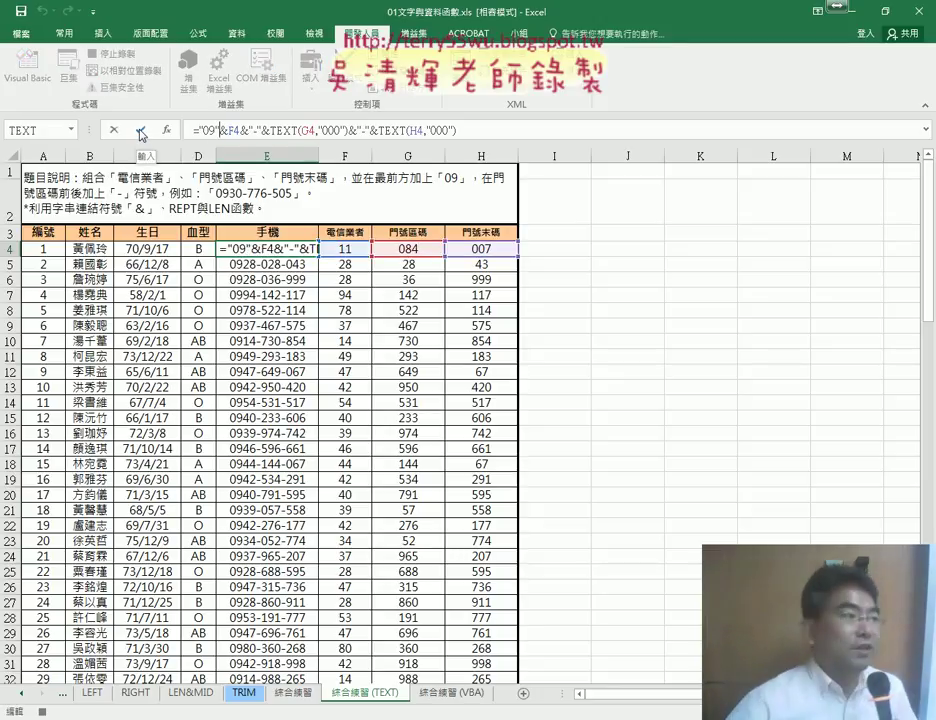
left_click(142, 135)
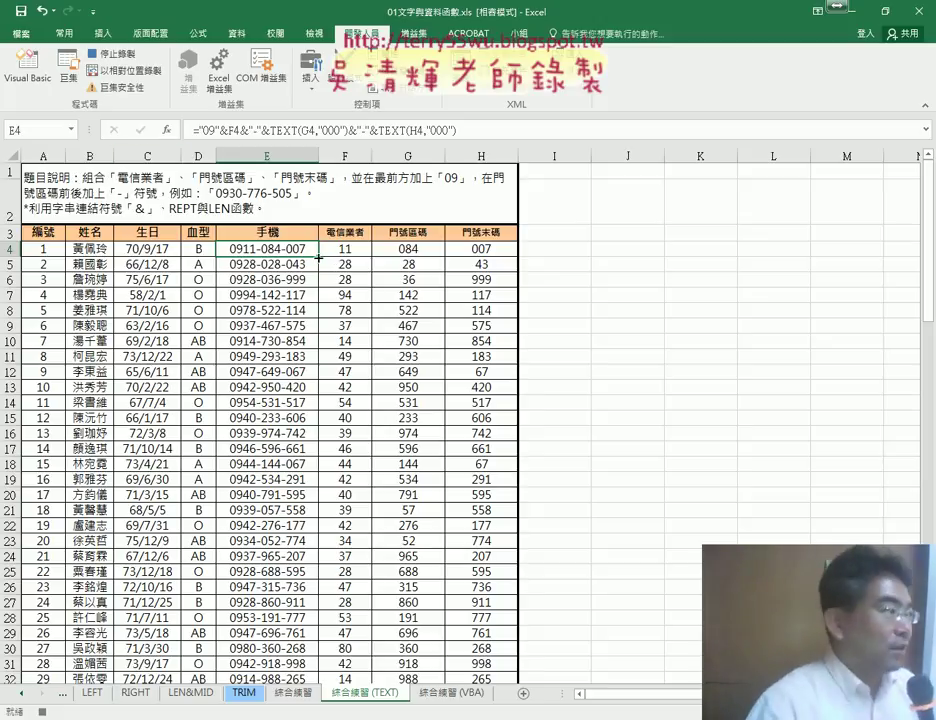
double_click(320, 257)
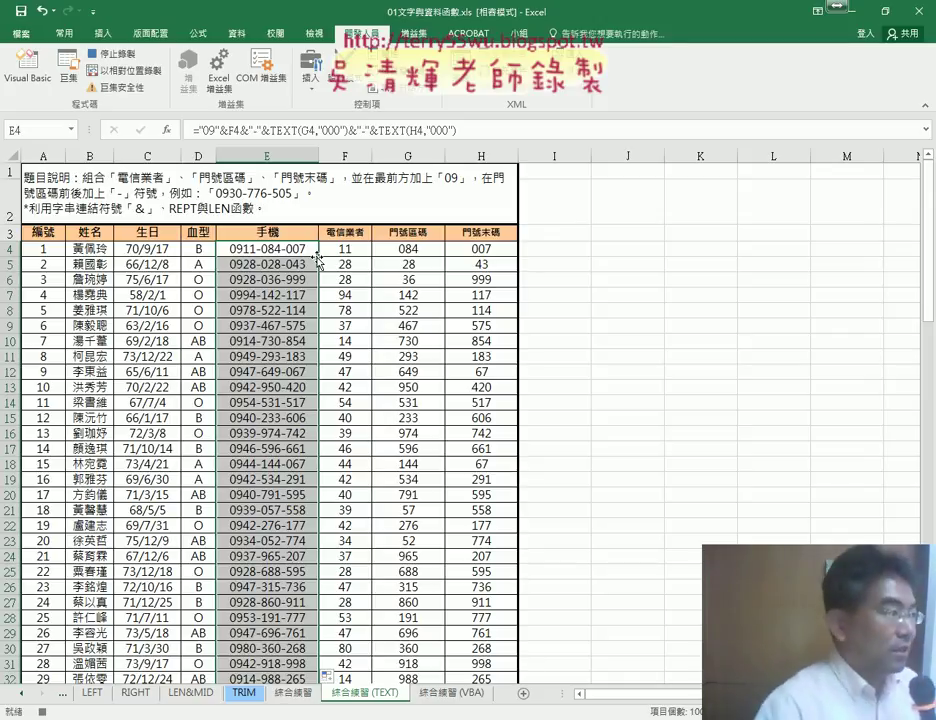
left_click(119, 55)
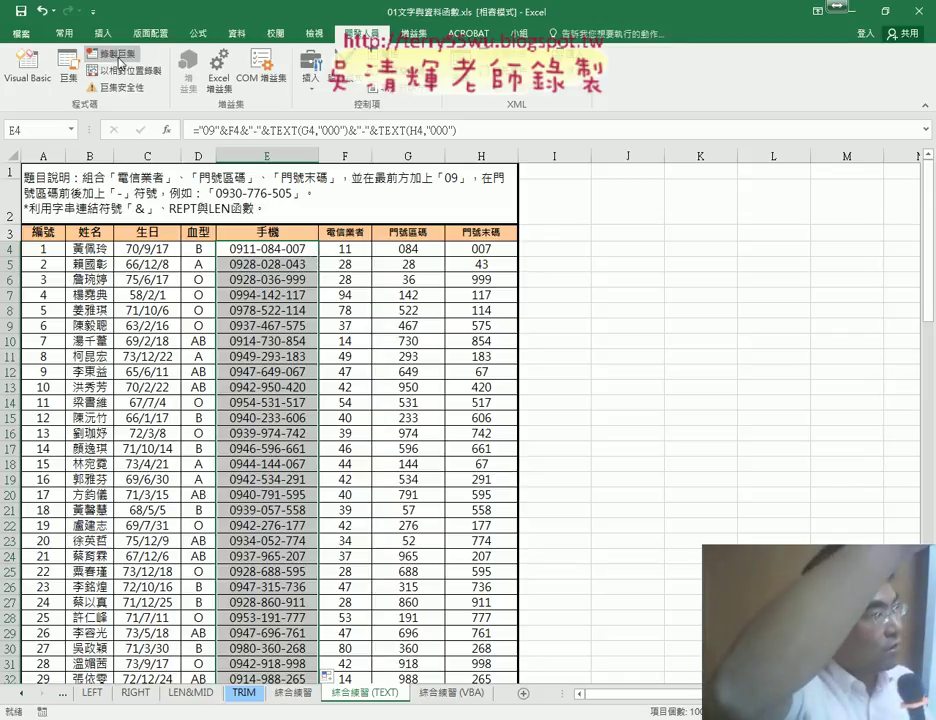
left_click(610, 253)
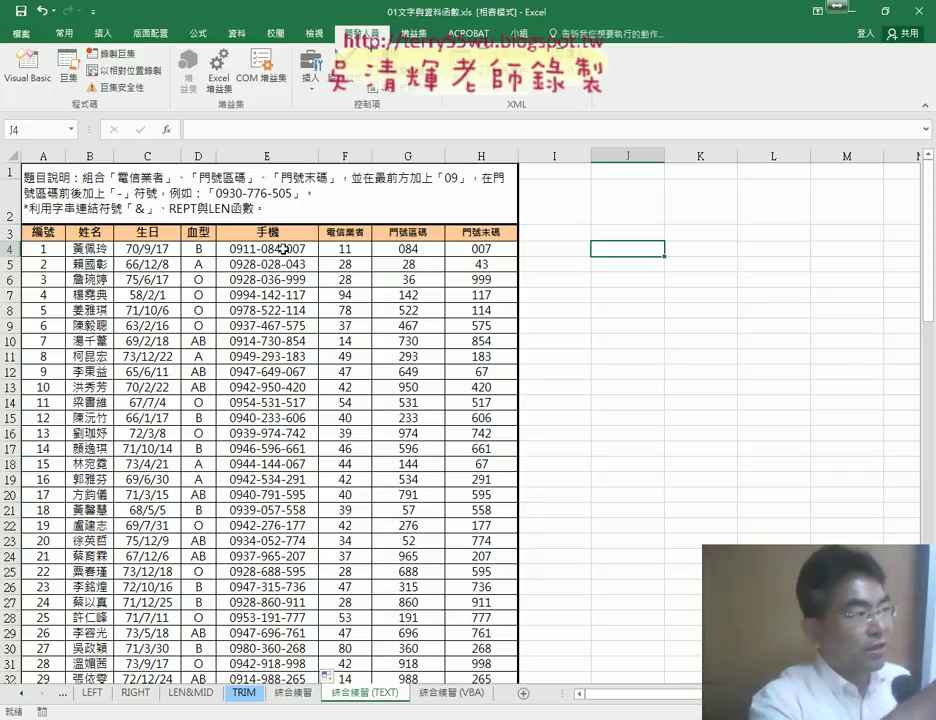
left_click(284, 249)
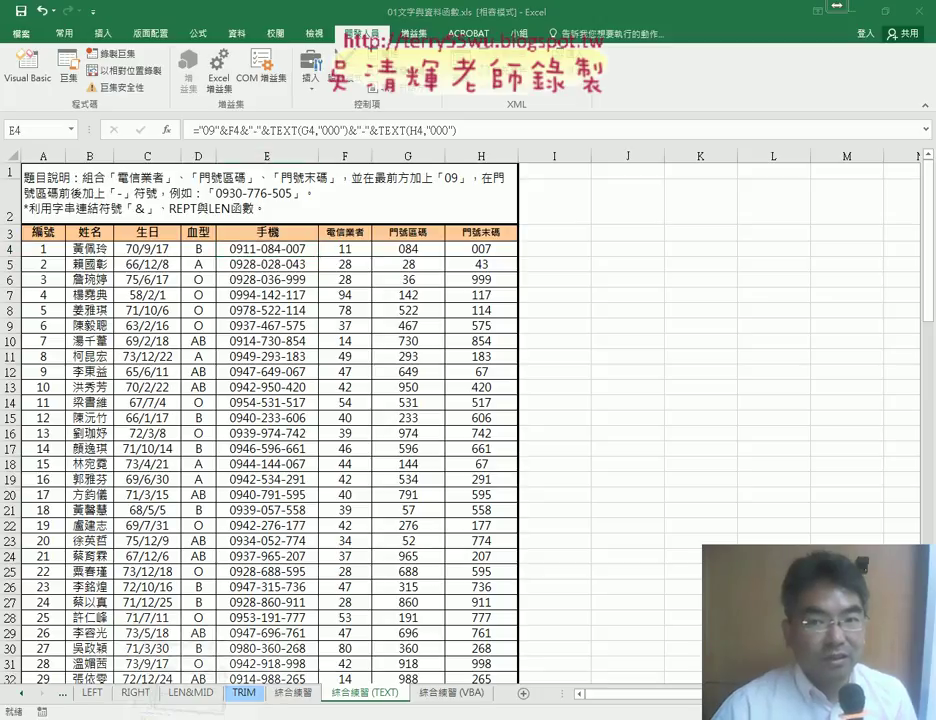
key("alt+Tab")
scroll(319, 443, "up", 1)
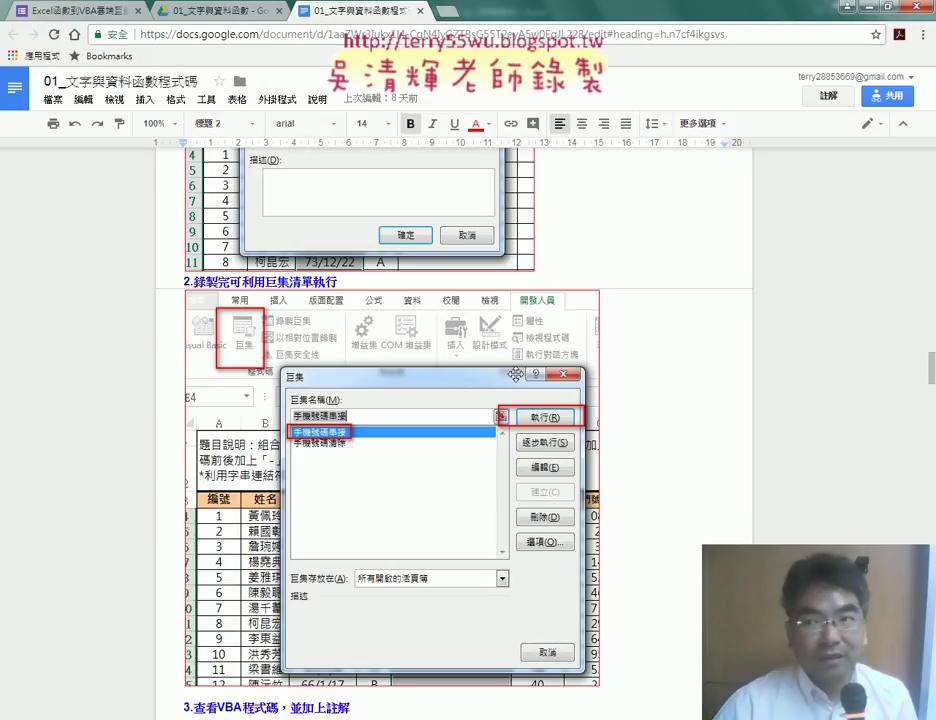
key("alt+Tab")
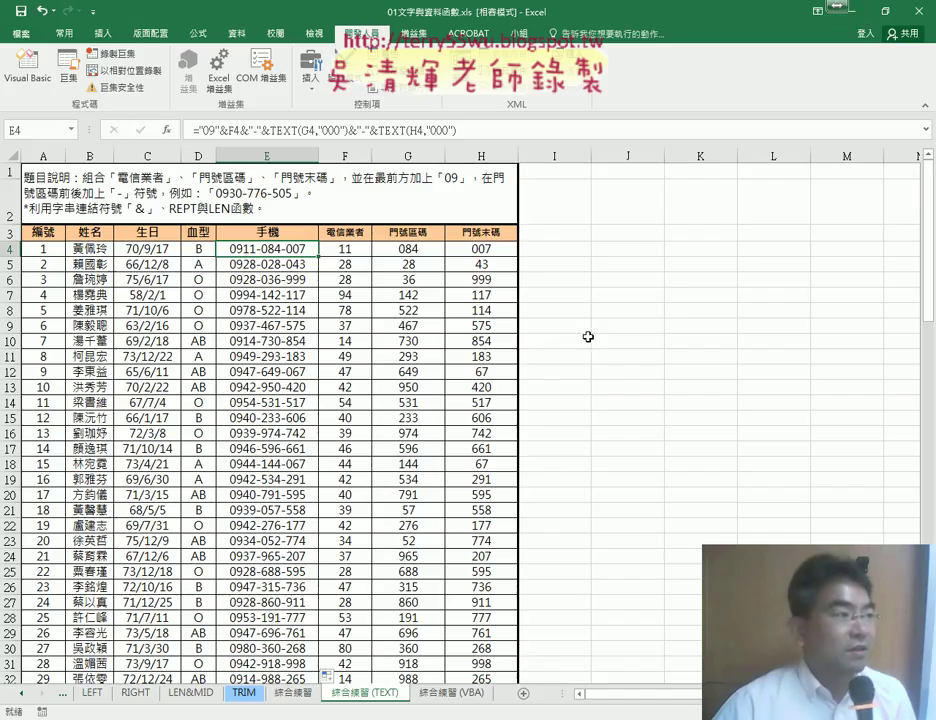
Step: Replace the default name 巨集2 with 手機號碼清除 and start recording it
left_click(114, 54)
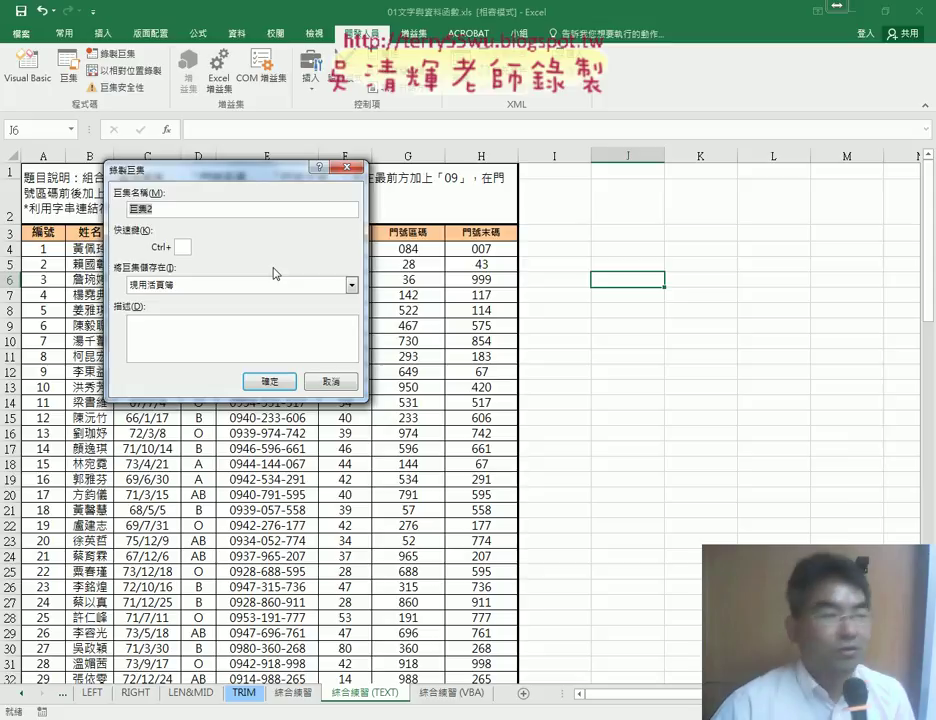
key("BackSpace")
type("手")
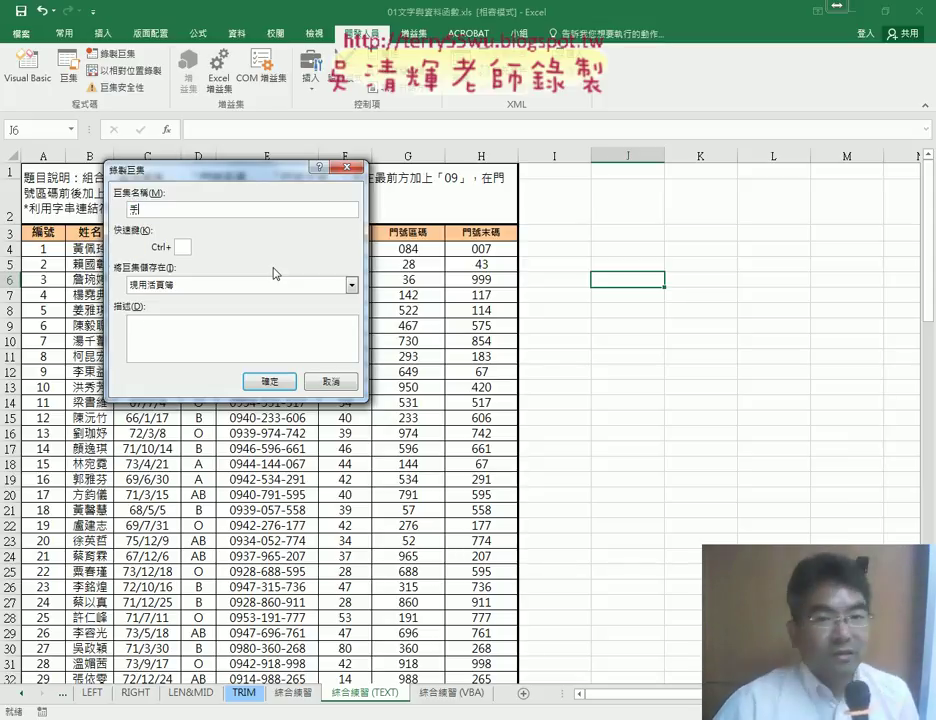
type("機")
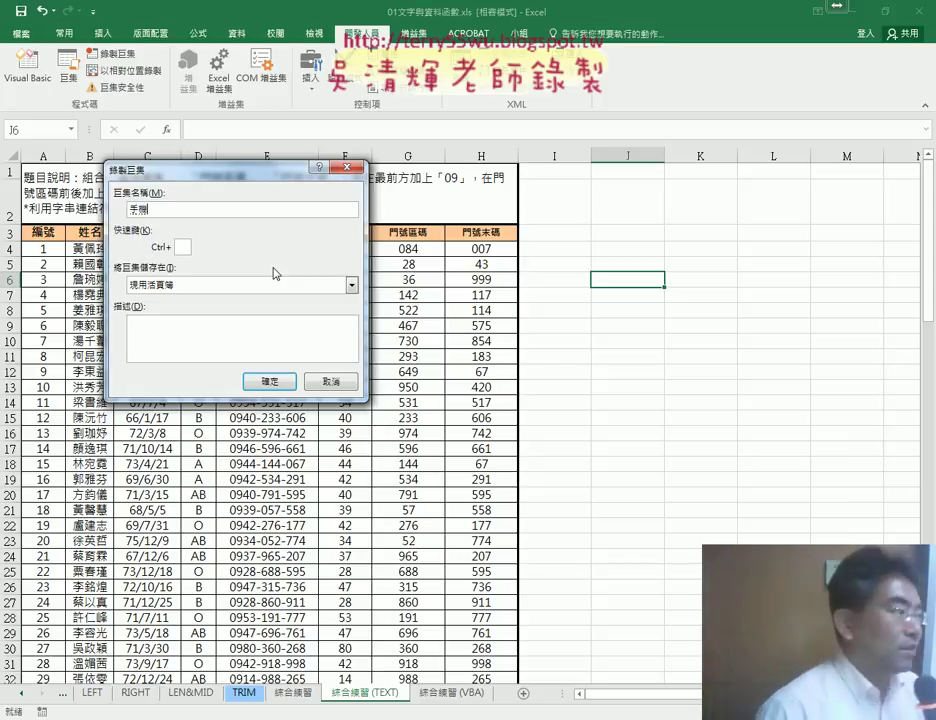
type("號")
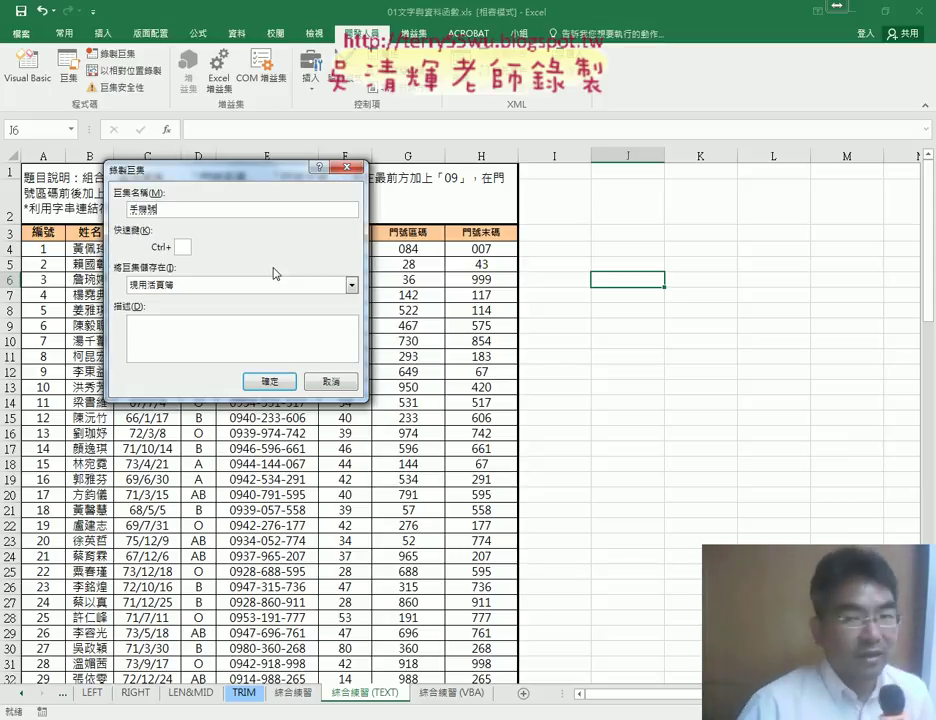
type("碼")
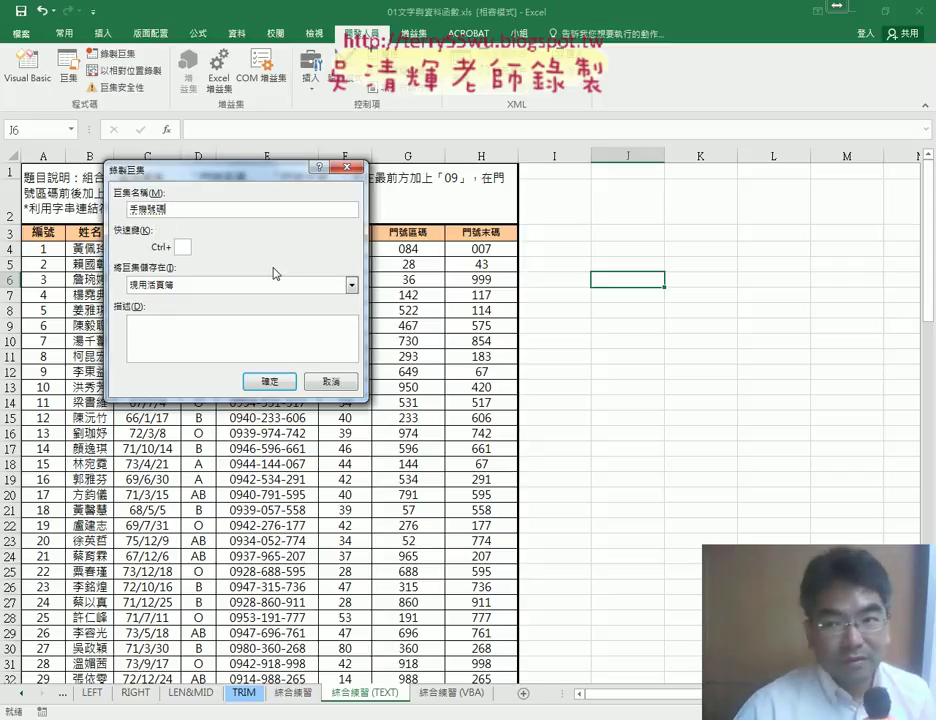
type("清")
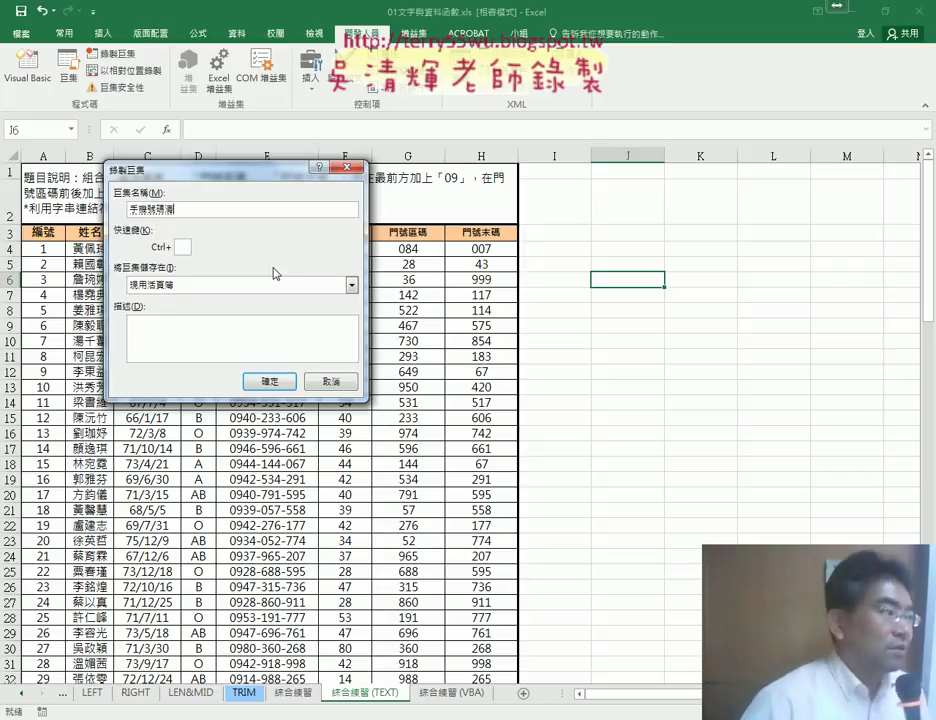
type("ㄔㄨ")
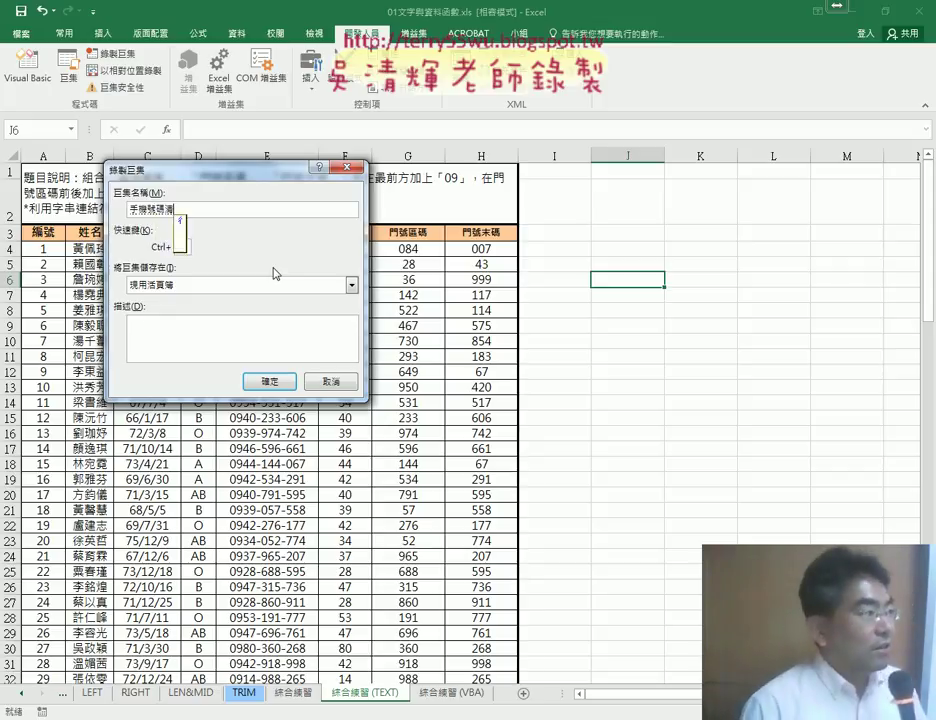
type("除")
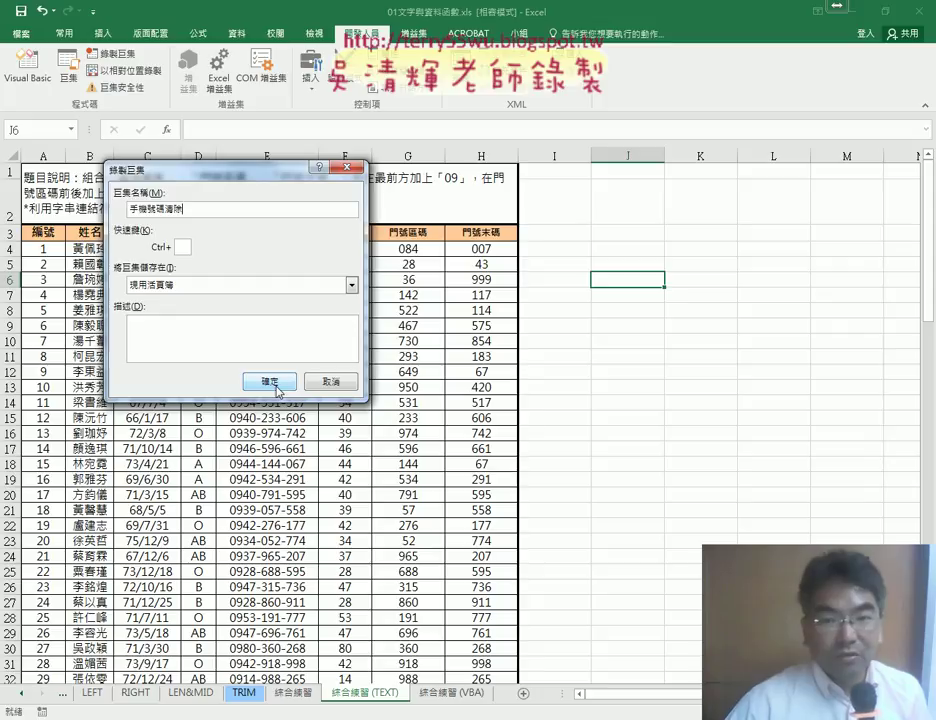
left_click(277, 388)
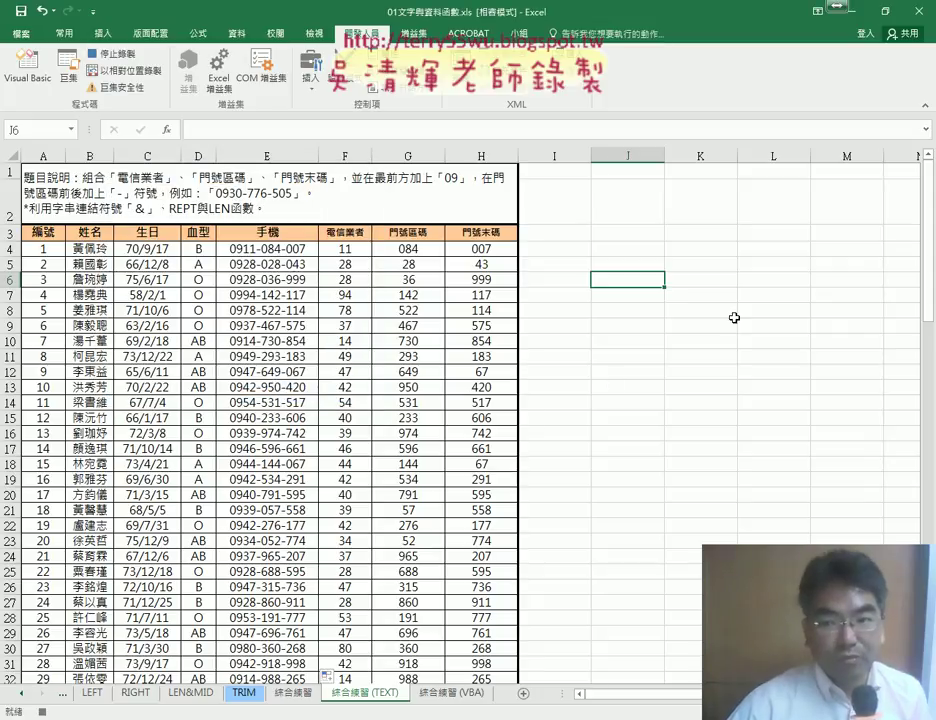
Step: Select E4 down to the last phone number, clear the column, and stop recording
left_click(281, 249)
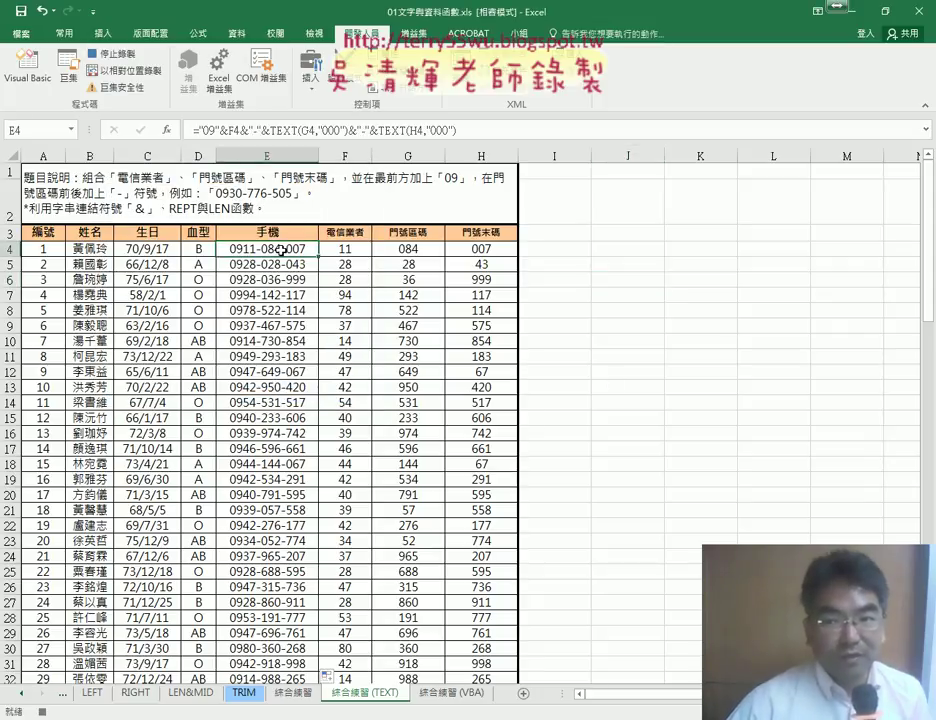
key("ctrl+shift+Down")
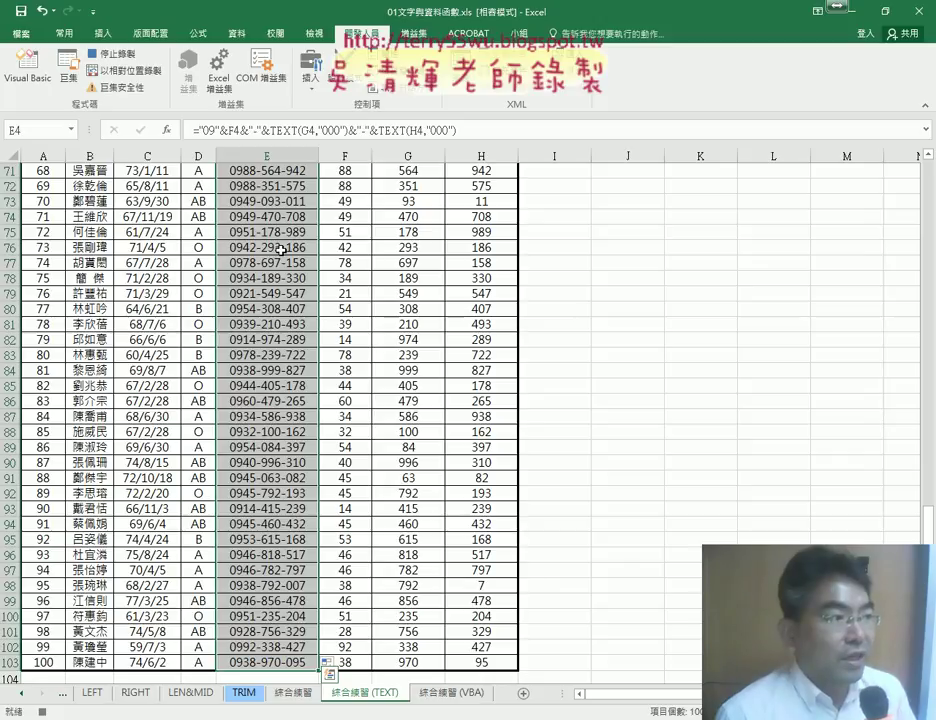
key("ctrl+z")
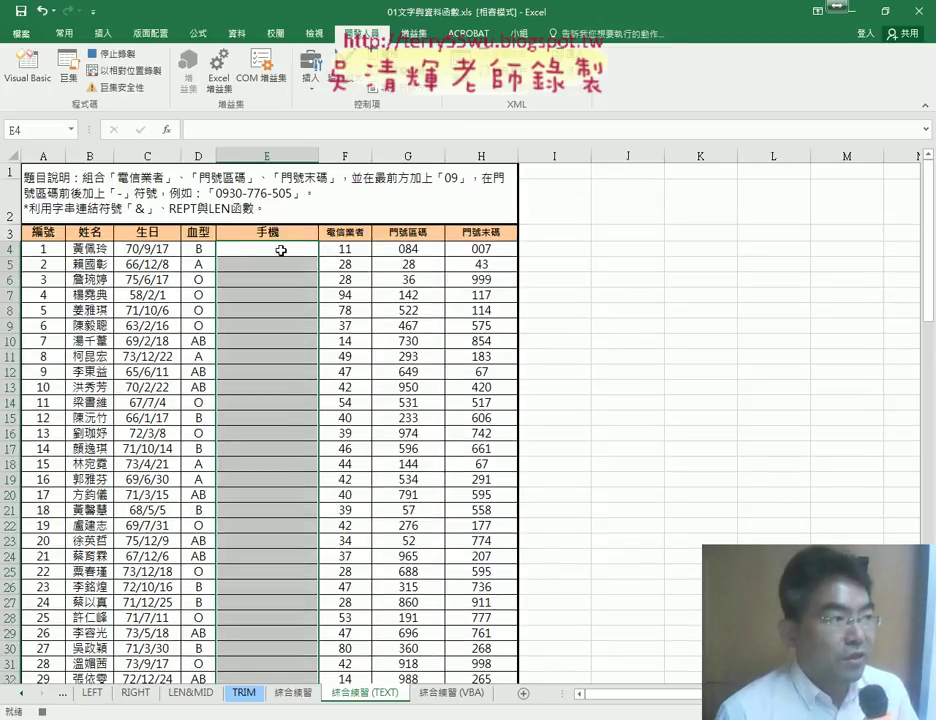
left_click(115, 54)
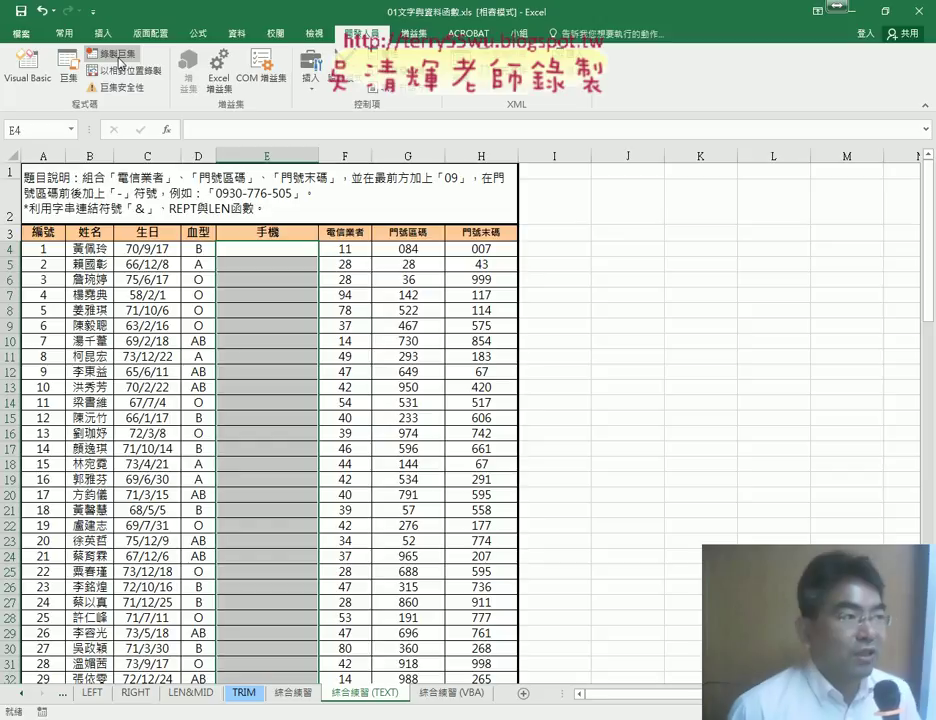
left_click(70, 80)
left_click_drag(161, 150, 338, 148)
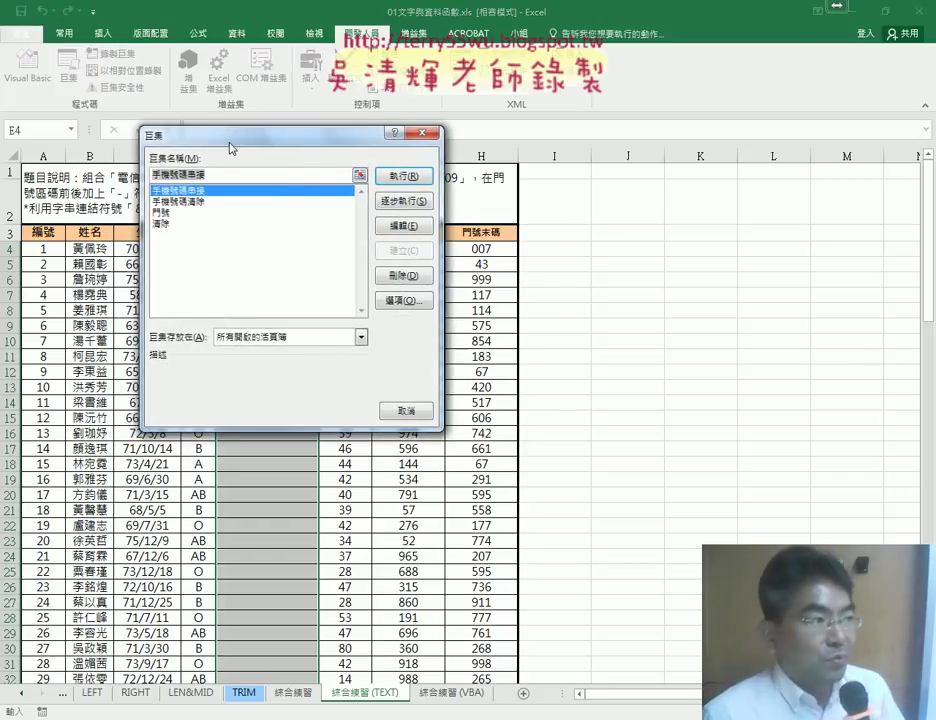
left_click(322, 202)
left_click(318, 190)
left_click_drag(374, 143, 519, 143)
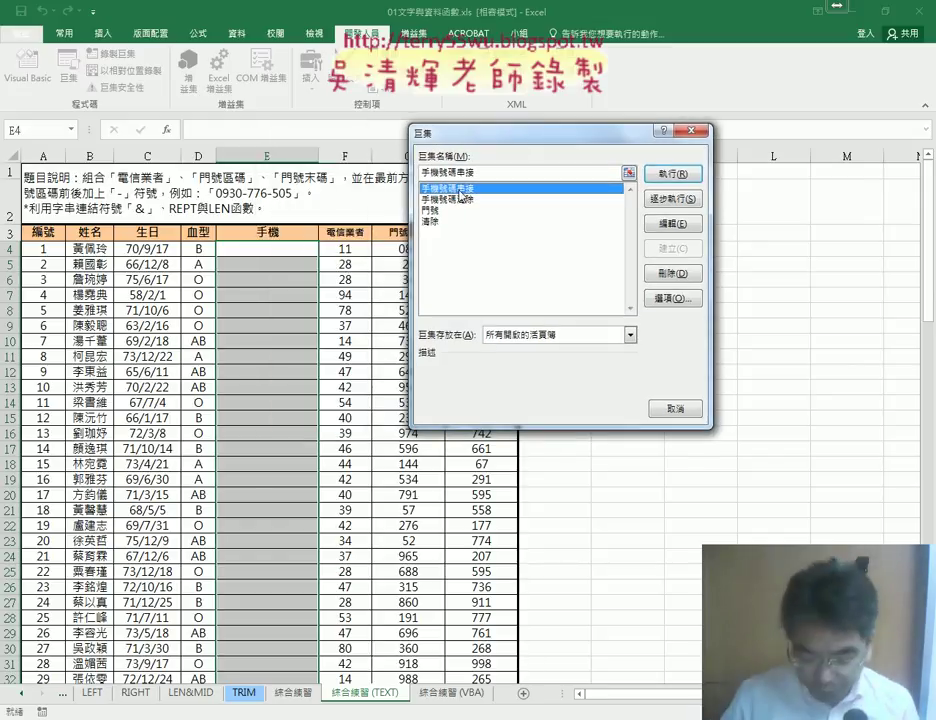
left_click(669, 178)
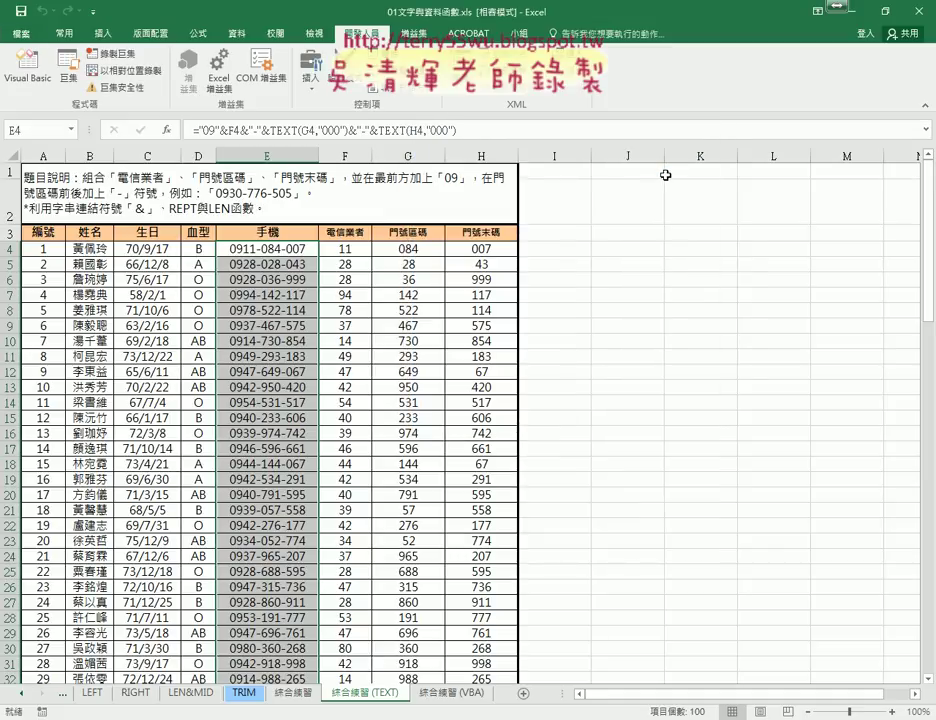
left_click(68, 66)
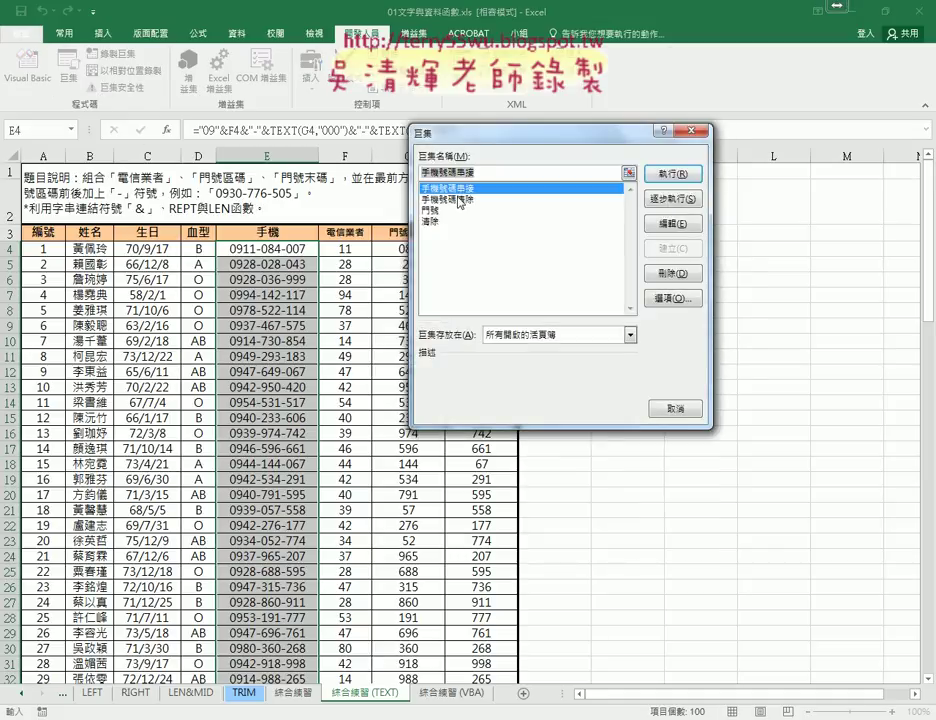
key("Down")
left_click(674, 179)
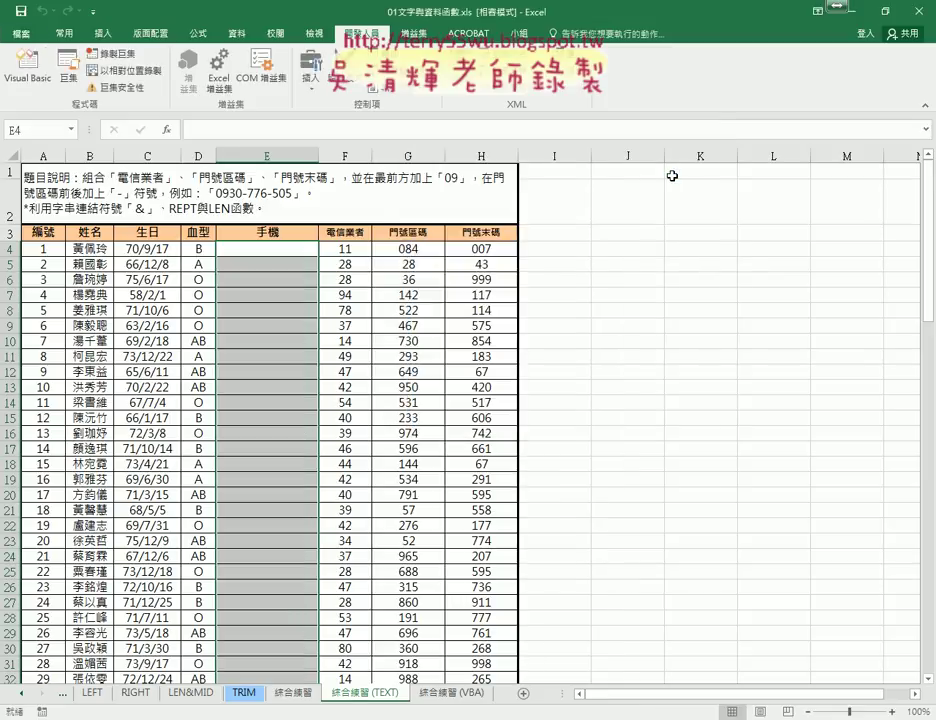
left_click(70, 74)
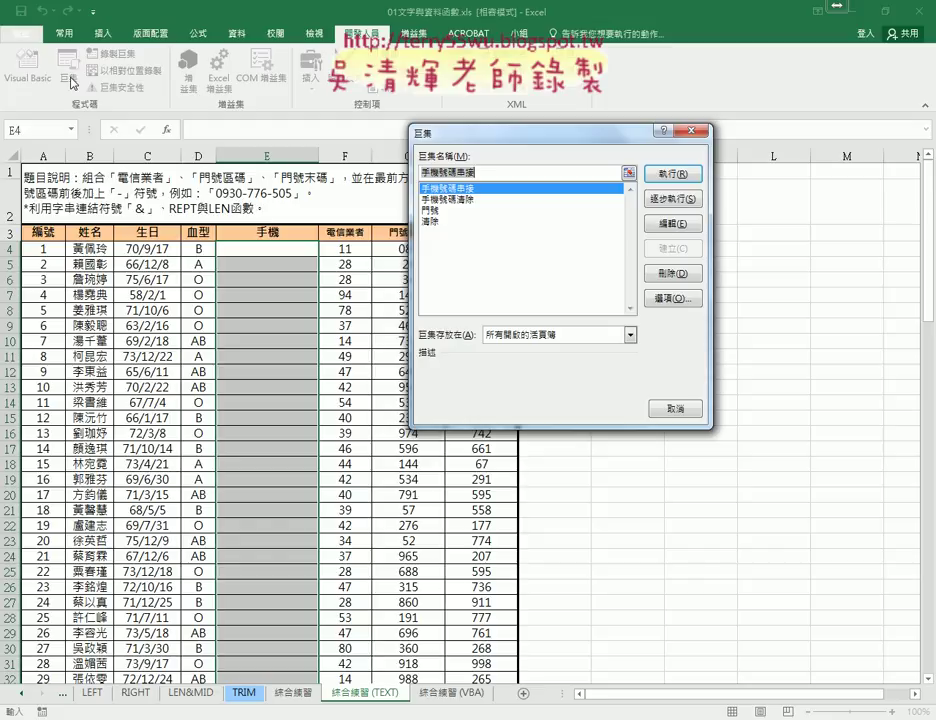
Step: Move the Macros window to the lower left, then close it without running anything
left_click_drag(470, 132, 420, 342)
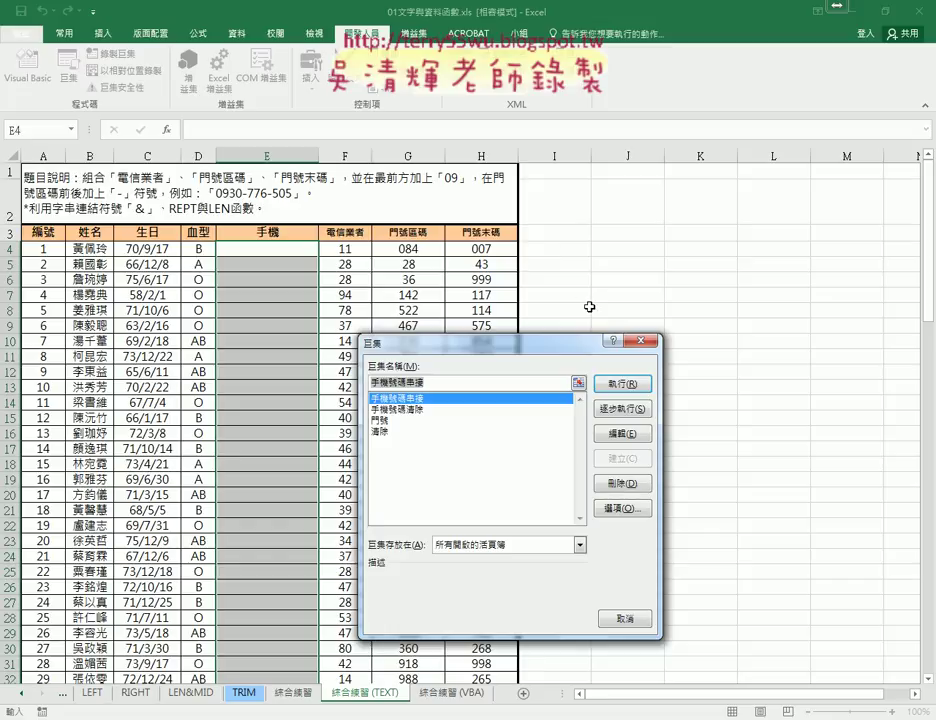
key("Escape")
Step: View the Customize Ribbon page in Excel Options, then cancel without changes
left_click(93, 13)
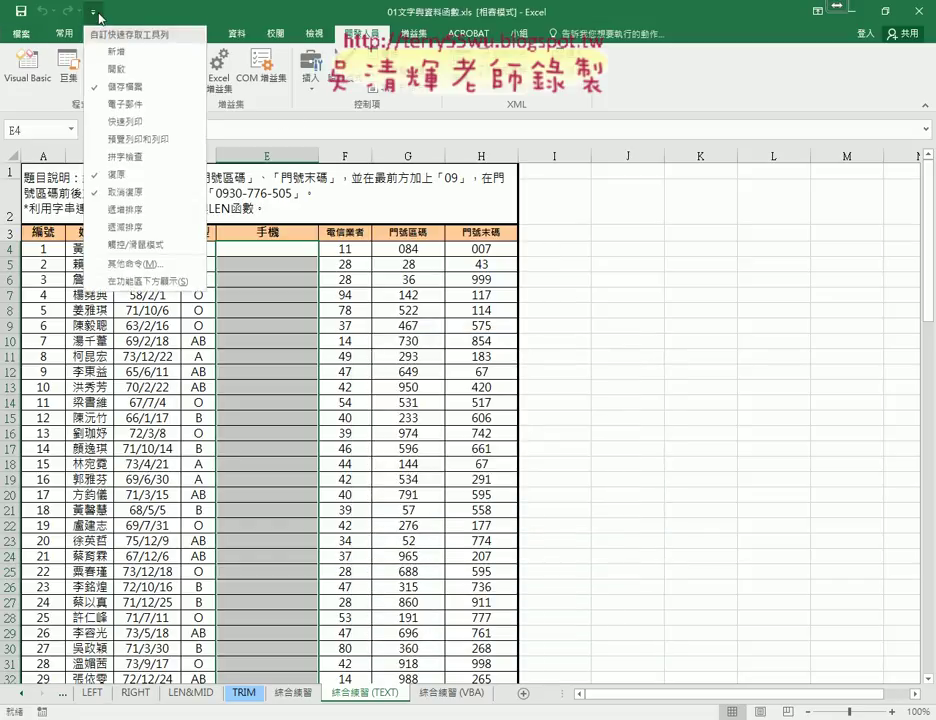
left_click(140, 266)
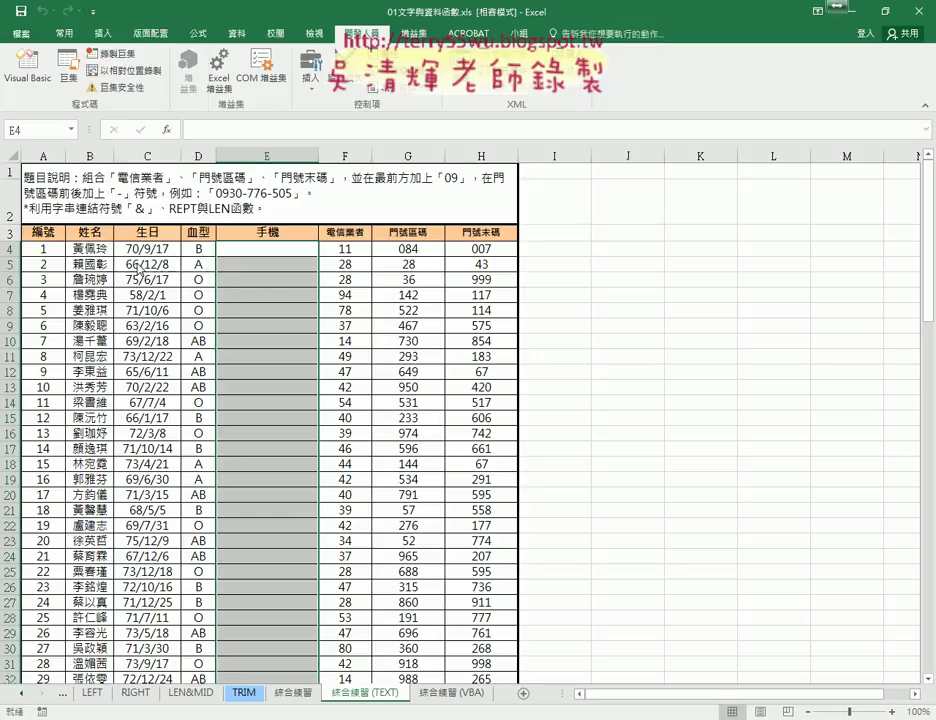
left_click(205, 271)
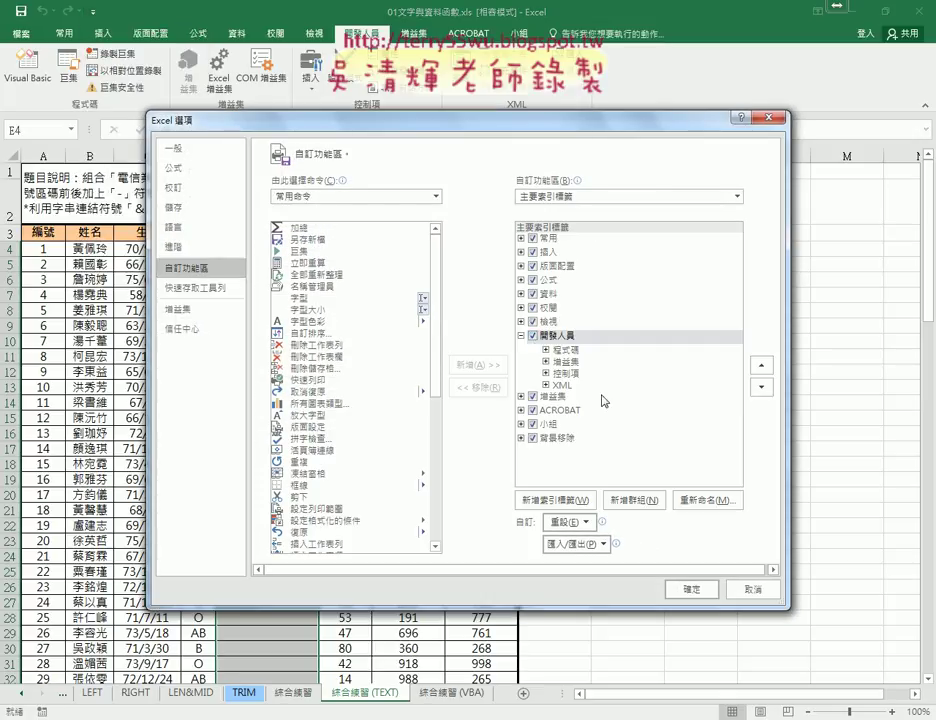
left_click(757, 590)
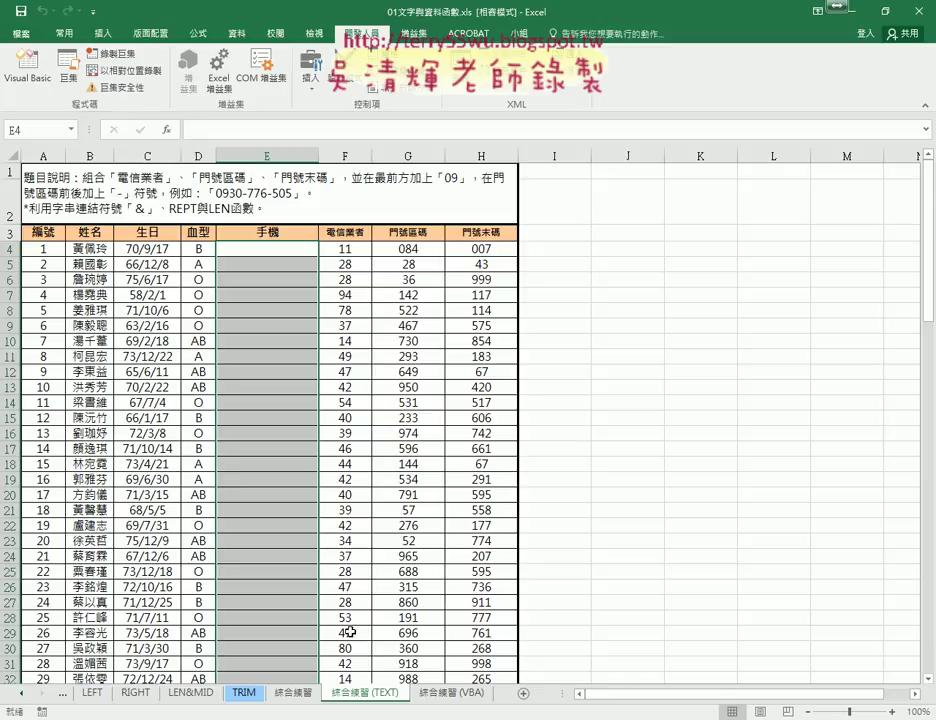
left_click(68, 65)
Step: Run 手機號碼串接, check E4's formula ="09"&F4&"-"&TEXT(G4,"000")&"-"&TEXT(H4,"000"), and fill it down column E
left_click(622, 383)
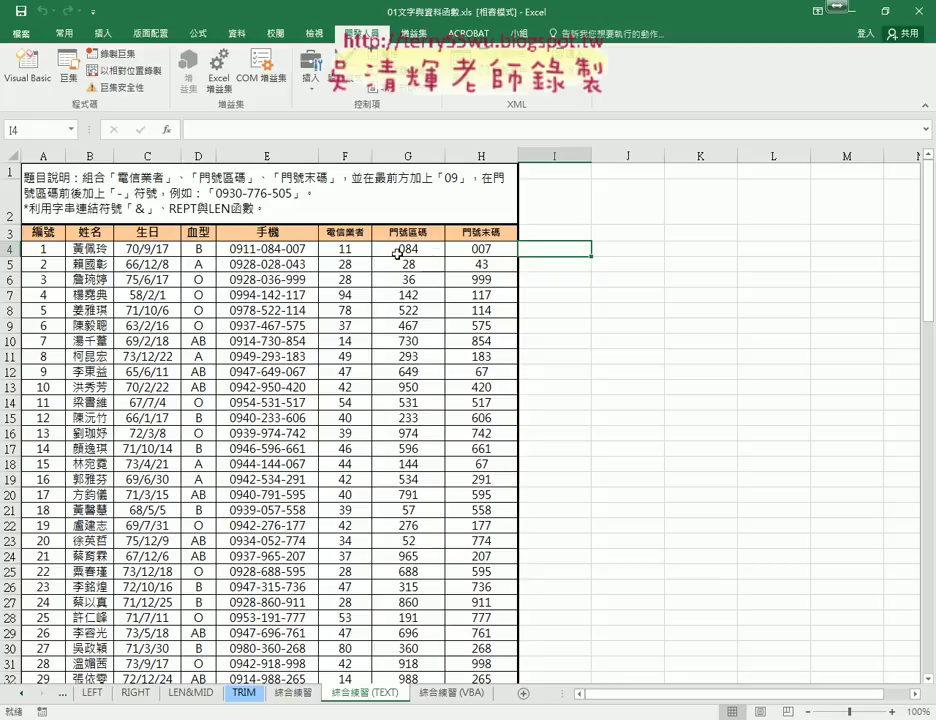
left_click(255, 248)
left_click(224, 128)
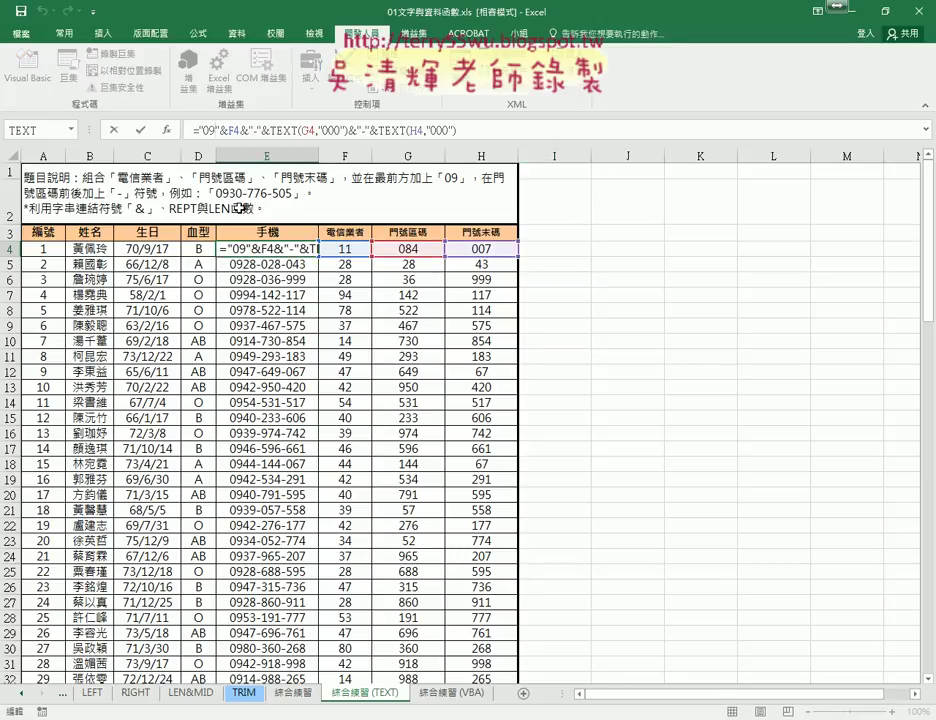
left_click(140, 130)
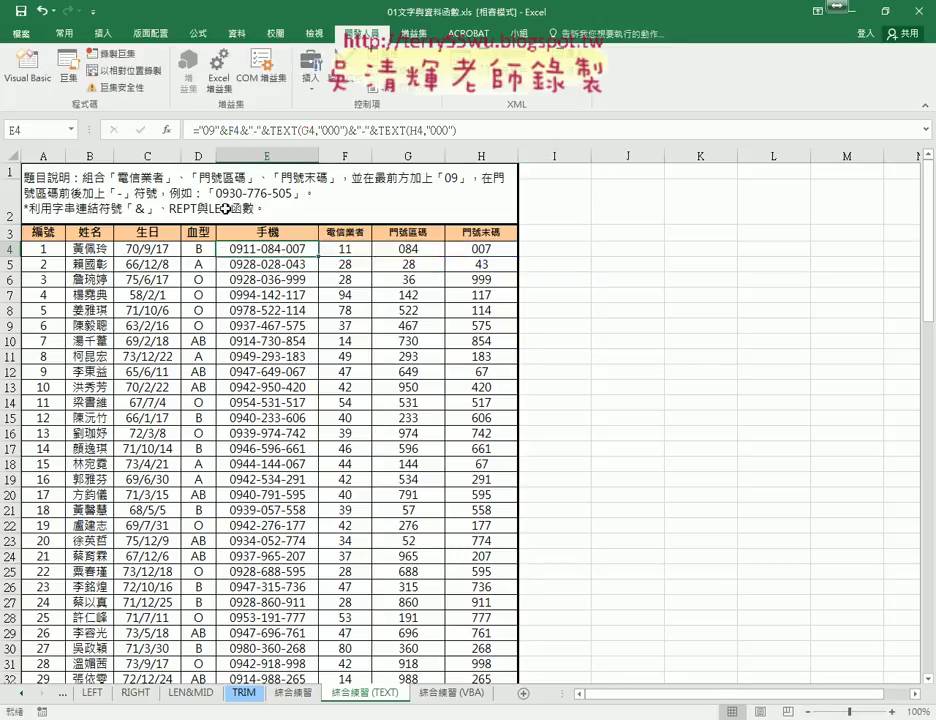
double_click(318, 256)
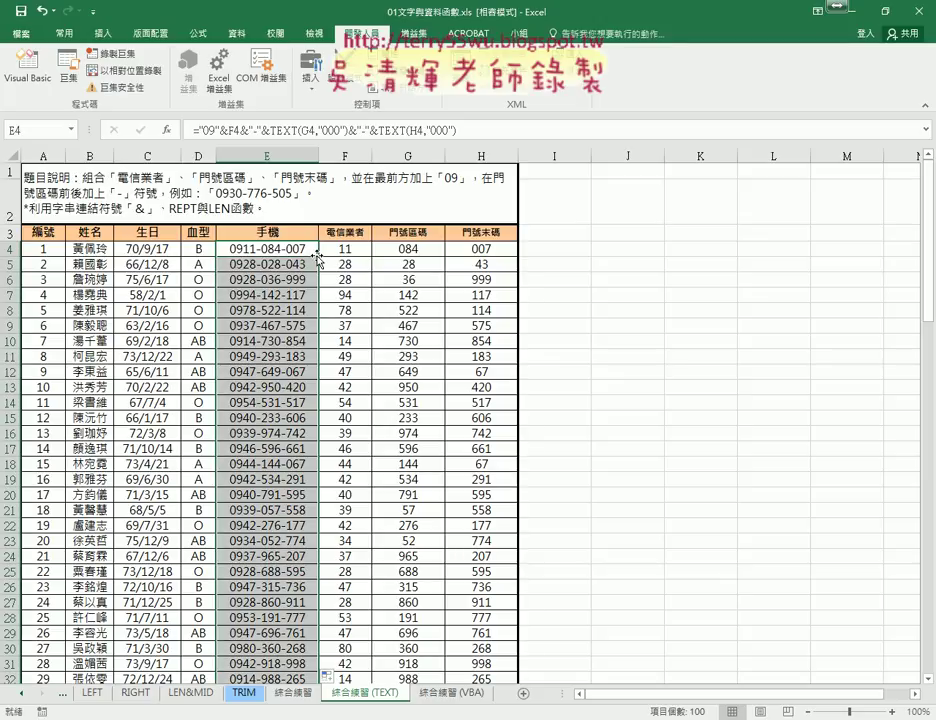